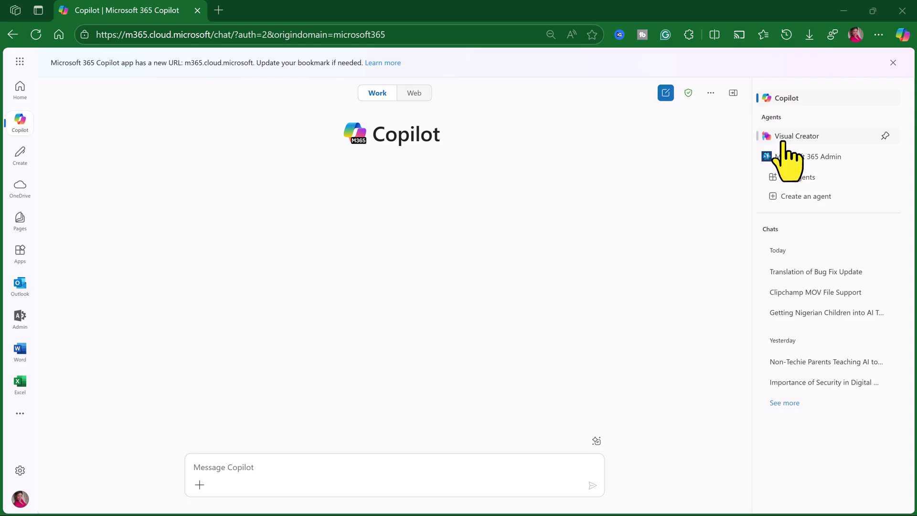
- Launch Clipchamp from Copilot's Apps list to open the new Video Project 9
{"action": "left_click", "coordinate": [818, 136]}
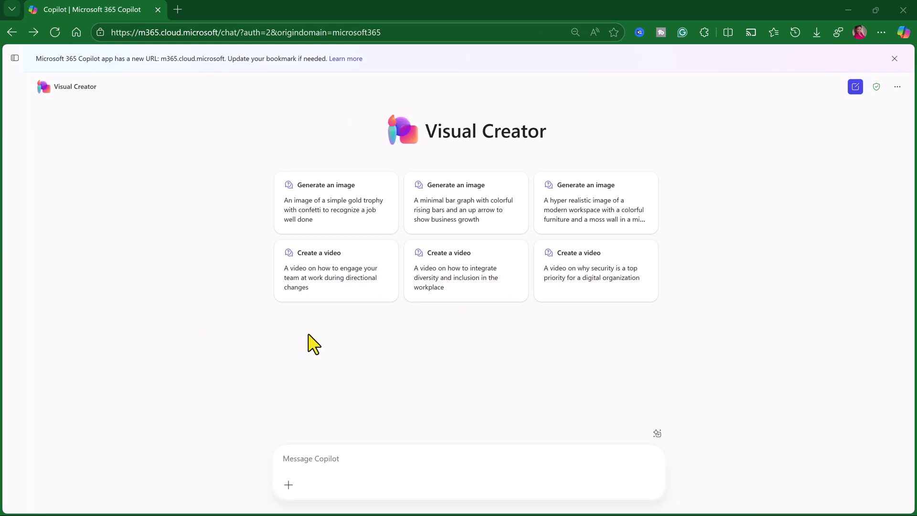
{"action": "left_click", "coordinate": [466, 268]}
{"action": "left_click", "coordinate": [651, 488]}
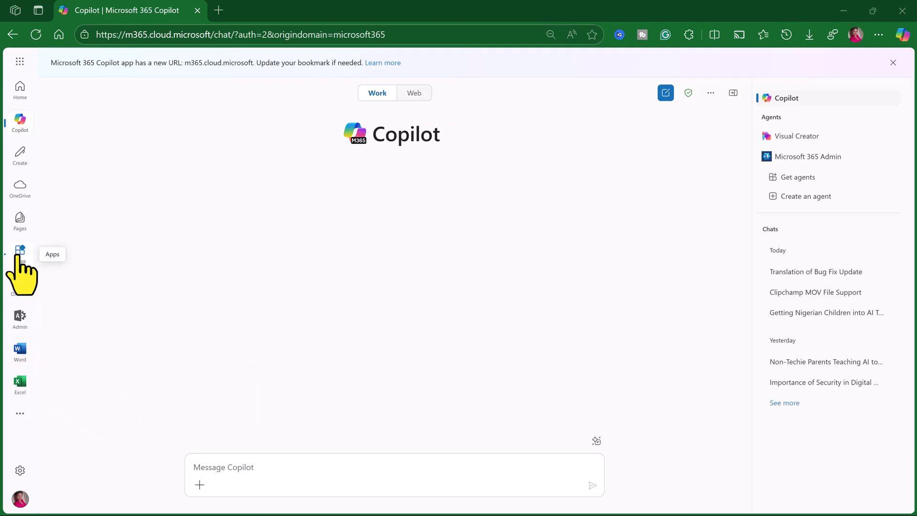
{"action": "left_click", "coordinate": [20, 252]}
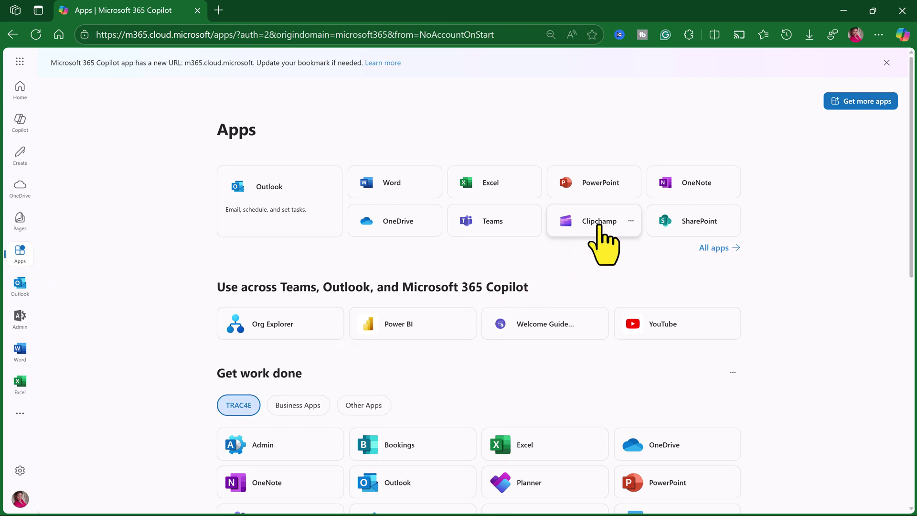
{"action": "left_click", "coordinate": [599, 225]}
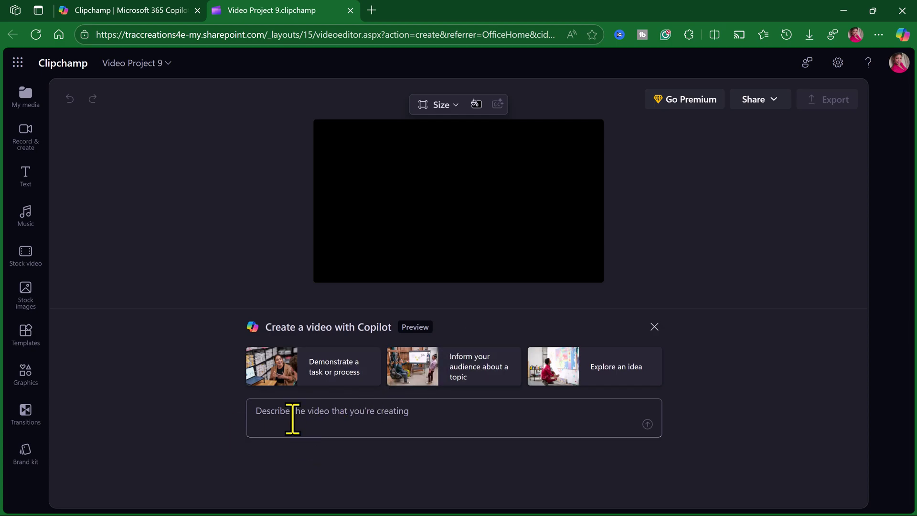
- Submit the pasted parents-and-AI prompt to Copilot, then close the panel once the 1:43 video appears
{"action": "left_click", "coordinate": [292, 419]}
{"action": "type", "text": "Create a video about how non-techie parents can get their Nigerian children into AI technology at an early age. Include creating their own stories using AI than let the child read it. Use active writing tone."}
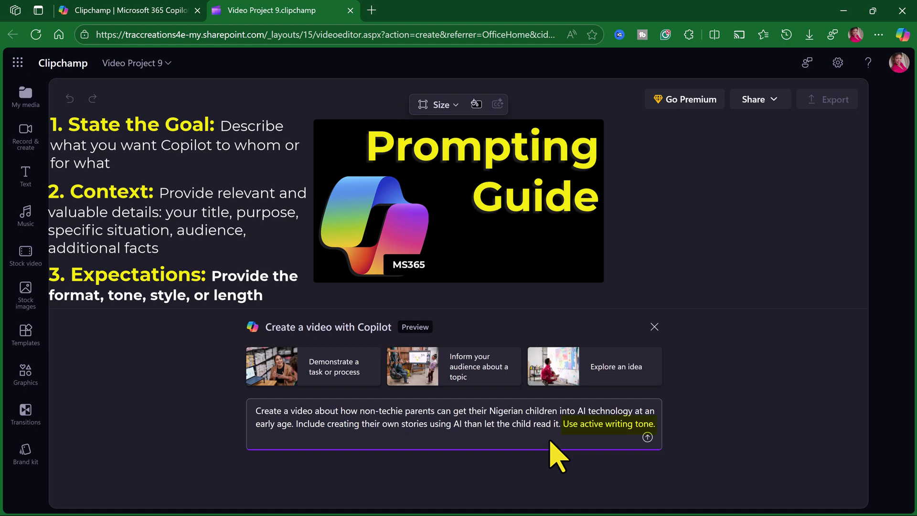
{"action": "left_click", "coordinate": [648, 437]}
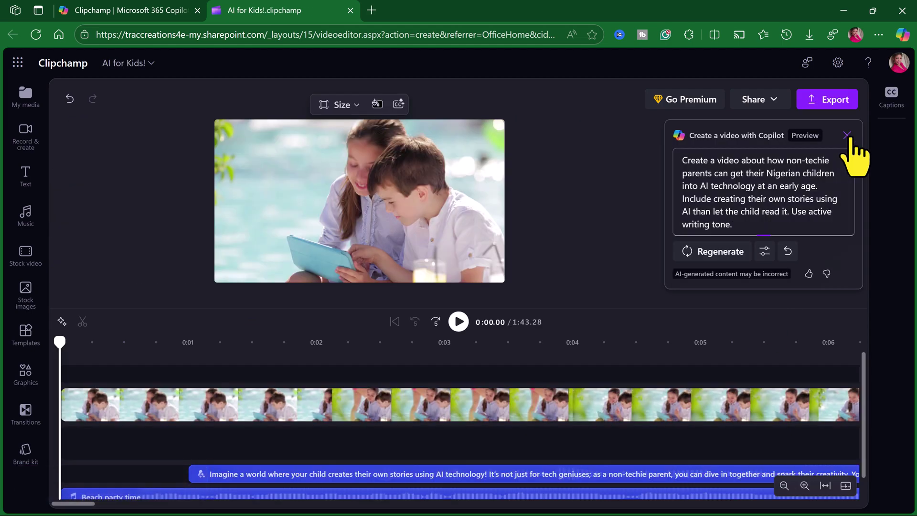
{"action": "left_click", "coordinate": [848, 137]}
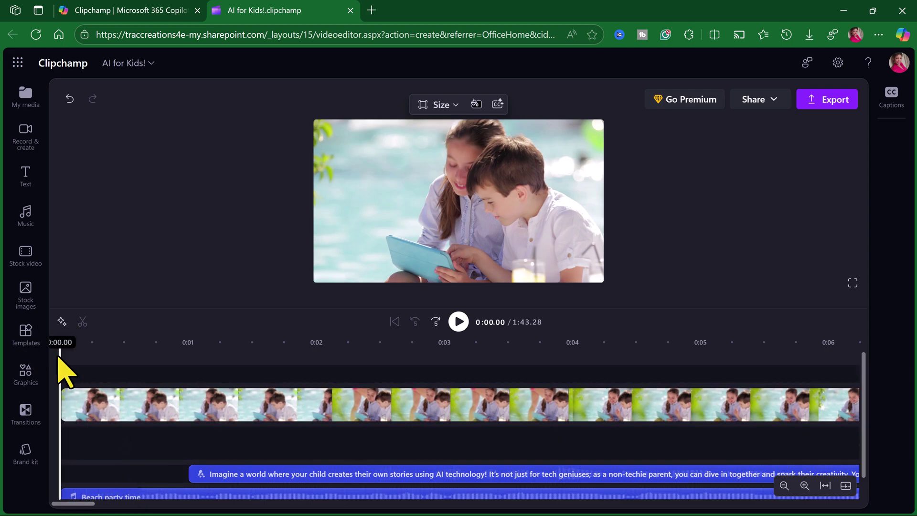
- Zoom the timeline out until the full 1:43 project fits, then scrub to 0:15 to preview
{"action": "left_click", "coordinate": [784, 485]}
{"action": "left_click", "coordinate": [783, 485]}
{"action": "left_click", "coordinate": [783, 485]}
{"action": "left_click", "coordinate": [783, 485]}
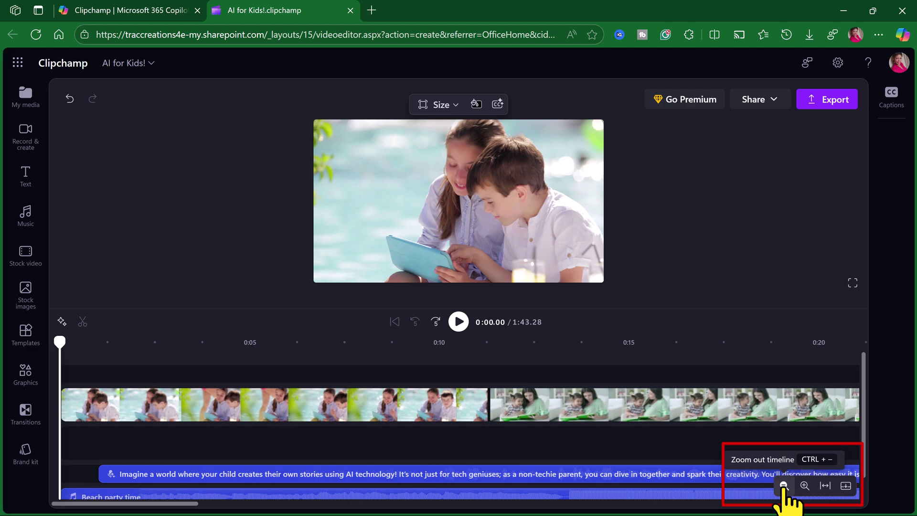
{"action": "left_click", "coordinate": [783, 485]}
{"action": "left_click", "coordinate": [783, 485]}
{"action": "left_click", "coordinate": [783, 485]}
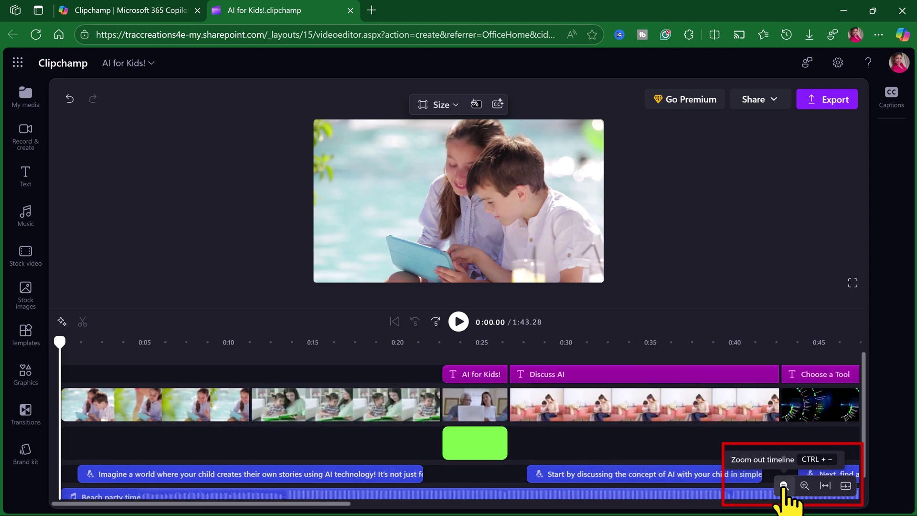
{"action": "left_click", "coordinate": [783, 485]}
{"action": "left_click", "coordinate": [783, 486]}
{"action": "left_click", "coordinate": [783, 485]}
{"action": "left_click", "coordinate": [783, 486]}
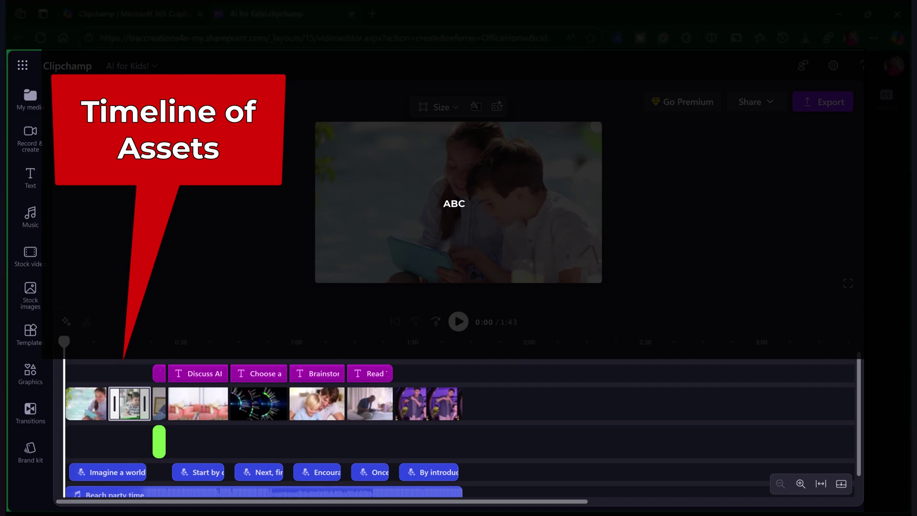
{"action": "mouse_move", "coordinate": [64, 341]}
{"action": "left_mouse_down"}
{"action": "mouse_move", "coordinate": [437, 341]}
{"action": "mouse_move", "coordinate": [59, 341]}
{"action": "left_mouse_up"}
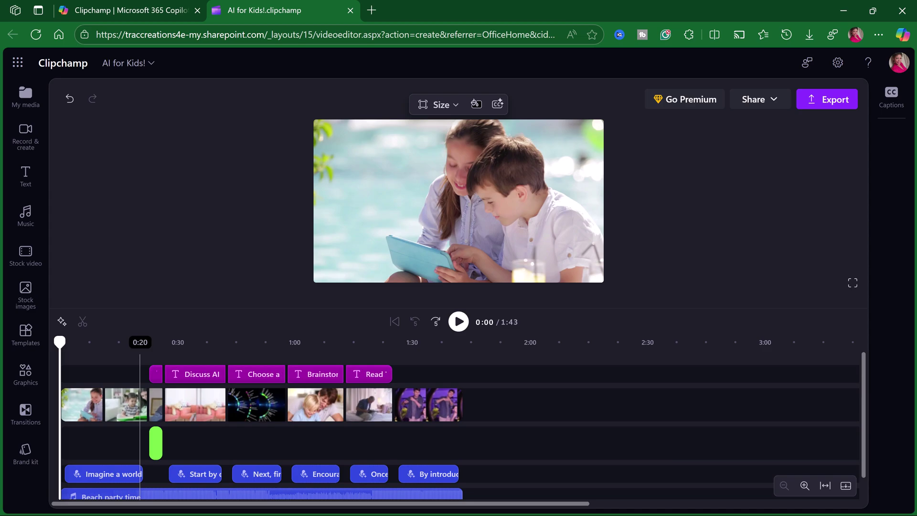
- Maximize the Pexels window and return to the top of the 'nigerian kids and ai' video results
{"action": "key", "text": "alt+Tab"}
{"action": "left_click_drag", "start_coordinate": [832, 84], "coordinate": [741, 88]}
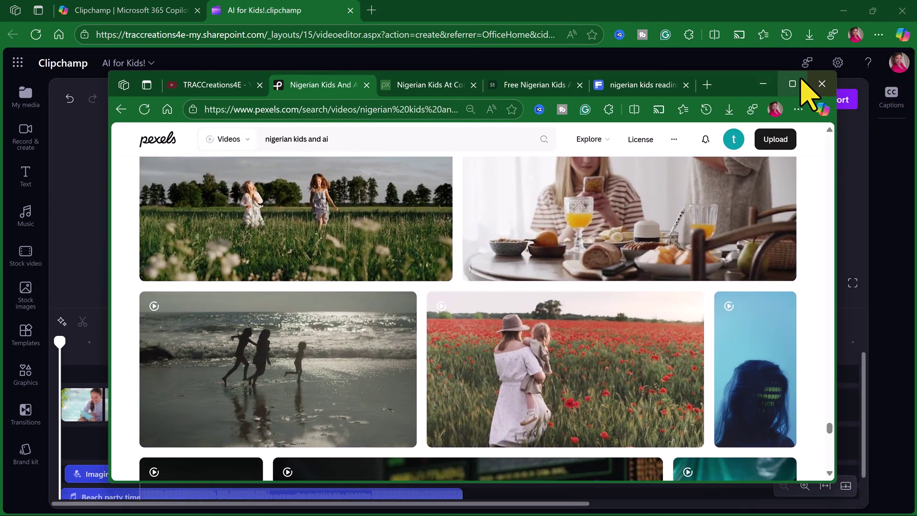
{"action": "left_click", "coordinate": [793, 85]}
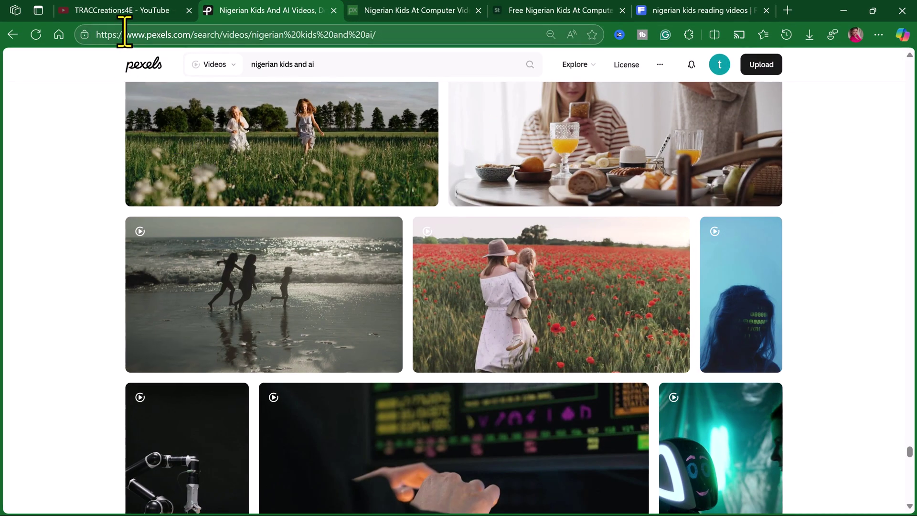
{"action": "scroll", "coordinate": [235, 281], "scroll_direction": "up", "scroll_amount": 10}
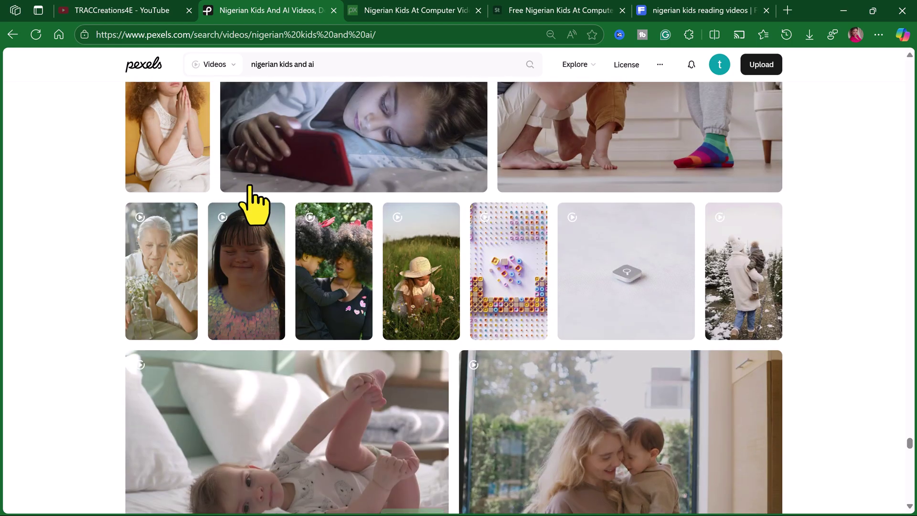
{"action": "scroll", "coordinate": [250, 187], "scroll_direction": "up", "scroll_amount": 5}
{"action": "left_click_drag", "start_coordinate": [911, 448], "coordinate": [910, 67]}
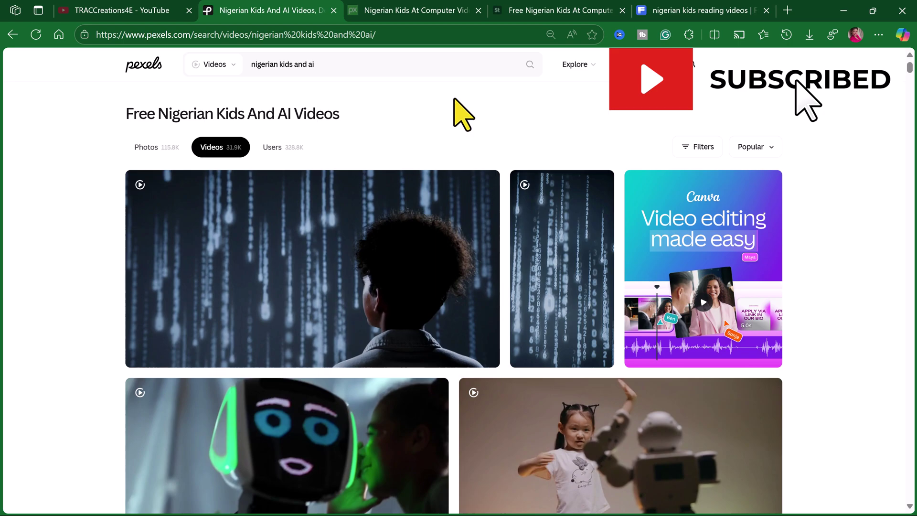
{"action": "mouse_move", "coordinate": [407, 10]}
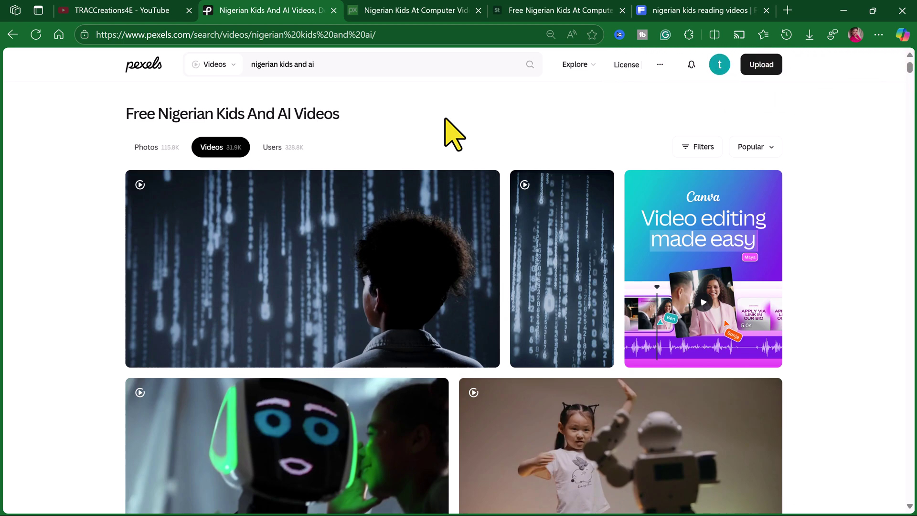
- Browse Pixabay's kids-at-computer results, then scroll Adobe Stock's three free 'nigerian kids at computer' images
{"action": "left_click", "coordinate": [415, 10]}
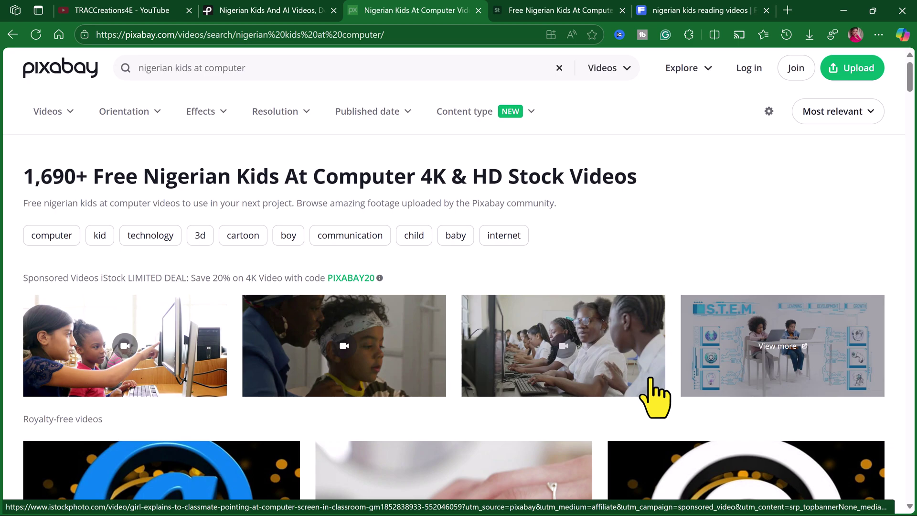
{"action": "key", "text": "ctrl+Tab"}
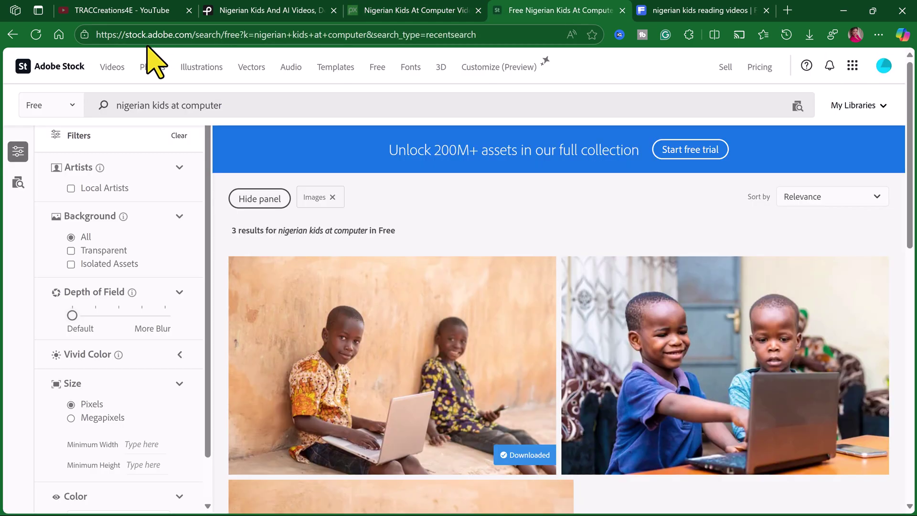
{"action": "scroll", "coordinate": [625, 310], "scroll_direction": "down", "scroll_amount": 5}
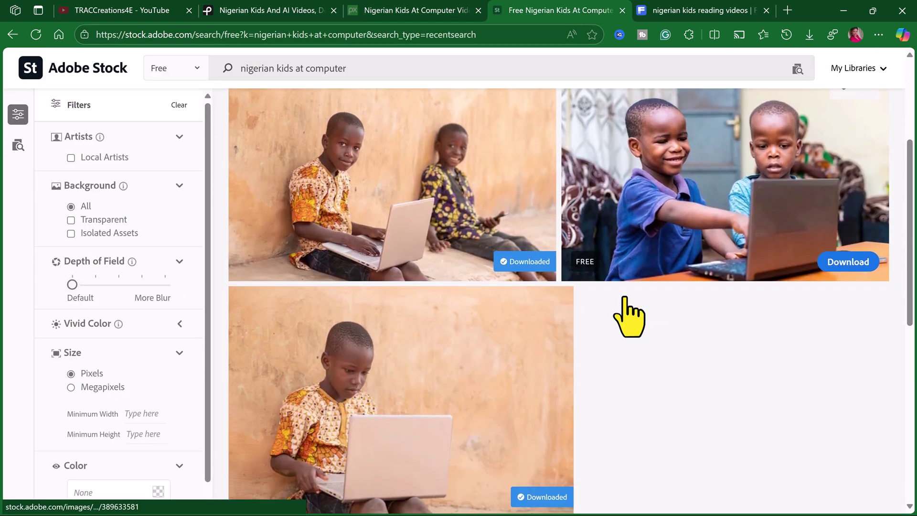
{"action": "scroll", "coordinate": [665, 341], "scroll_direction": "up", "scroll_amount": 3}
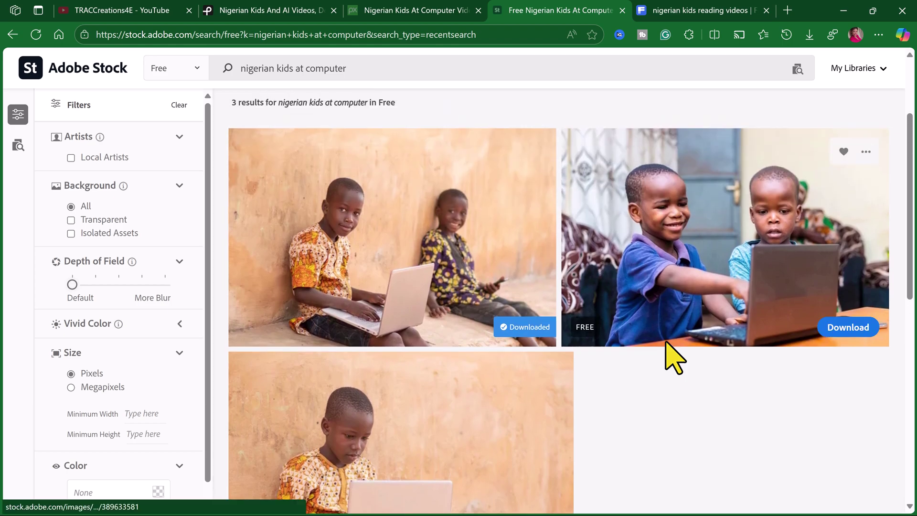
{"action": "scroll", "coordinate": [666, 342], "scroll_direction": "down", "scroll_amount": 1}
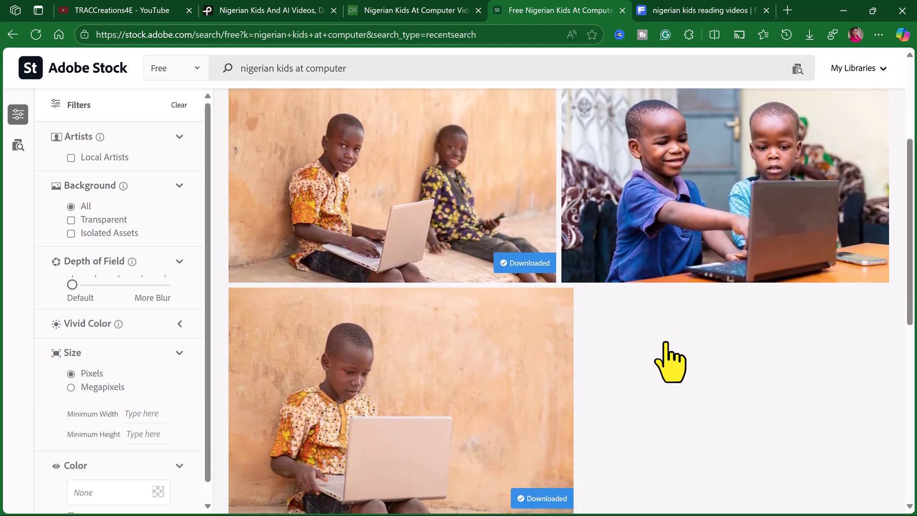
{"action": "scroll", "coordinate": [669, 364], "scroll_direction": "up", "scroll_amount": 5}
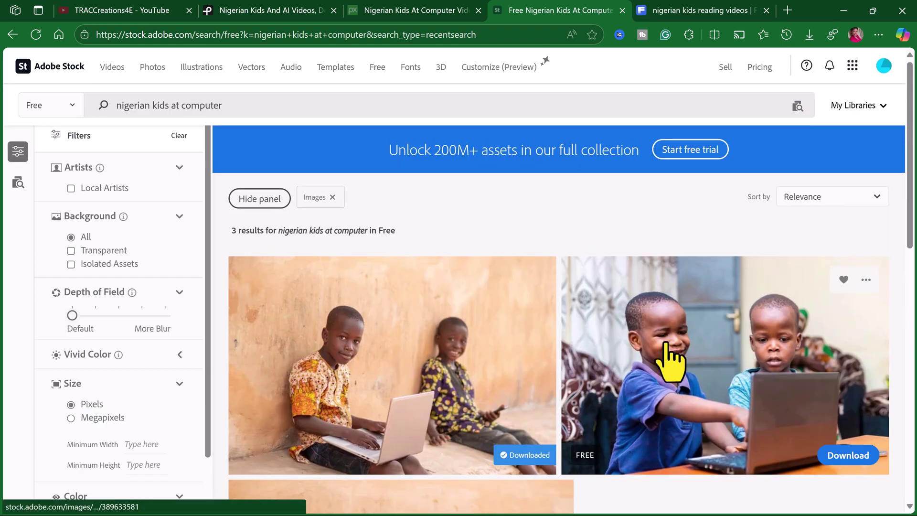
- Verify Freepik's boy-reading-at-home video is free with attribution required, then minimise back to Clipchamp
{"action": "left_click", "coordinate": [692, 10]}
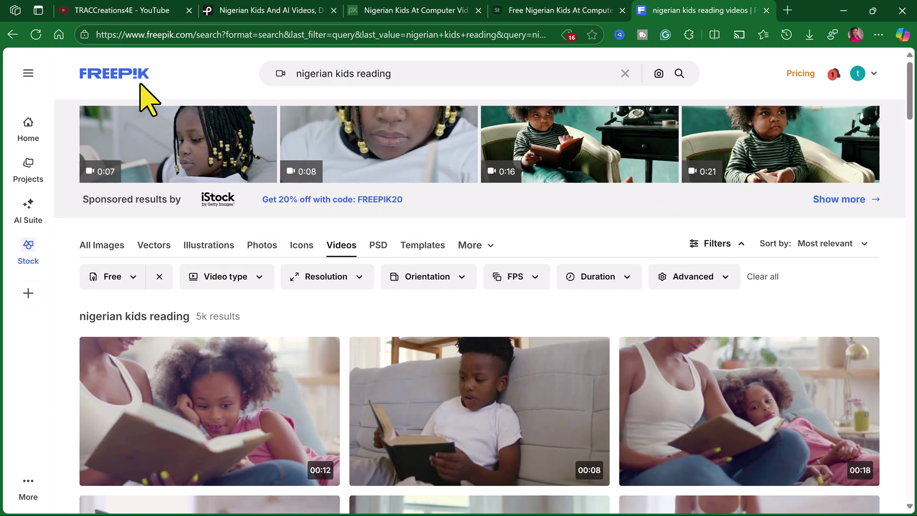
{"action": "scroll", "coordinate": [520, 420], "scroll_direction": "down", "scroll_amount": 3}
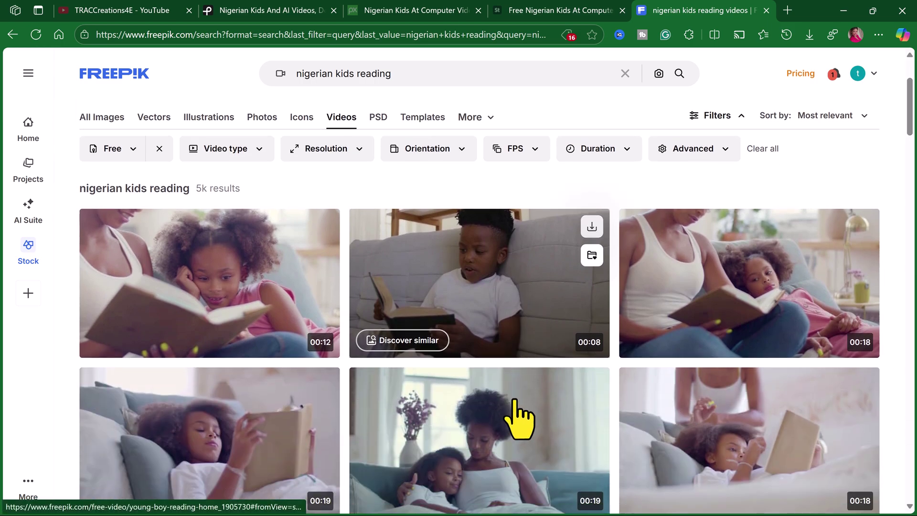
{"action": "scroll", "coordinate": [518, 420], "scroll_direction": "up", "scroll_amount": 2}
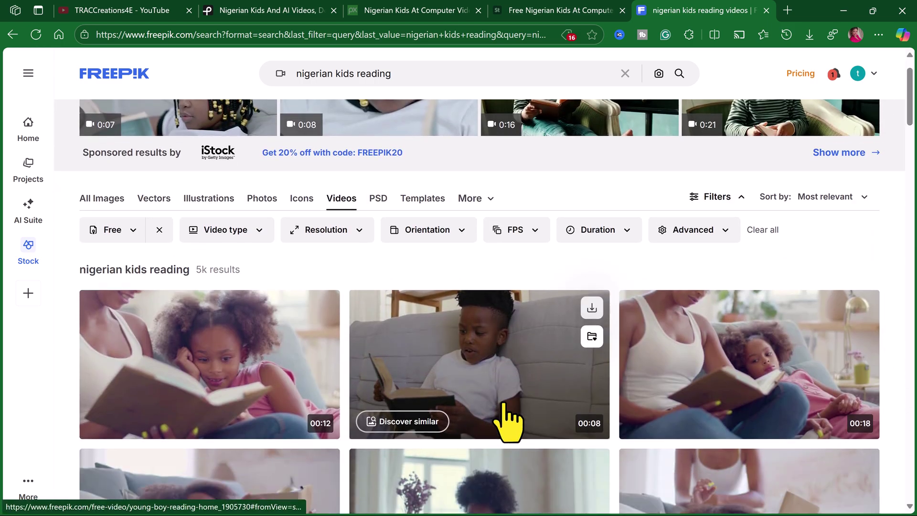
{"action": "left_click", "coordinate": [515, 374]}
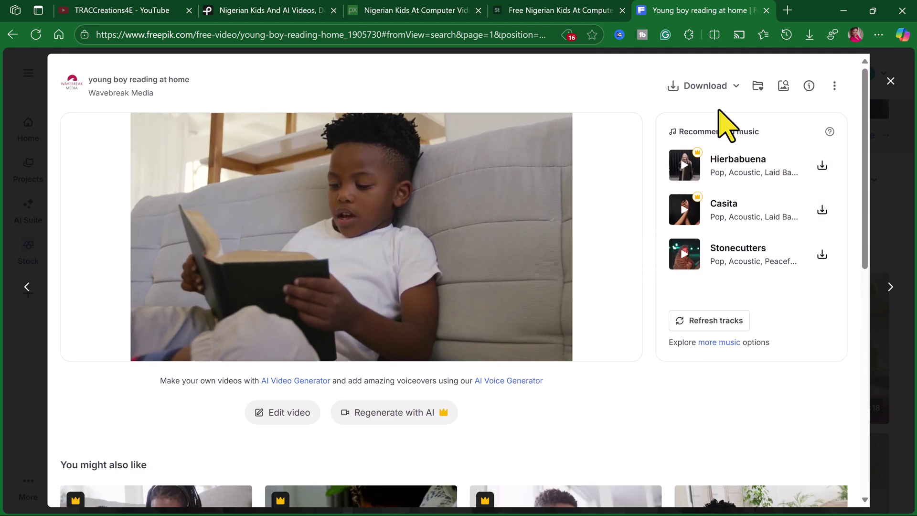
{"action": "left_click", "coordinate": [809, 86]}
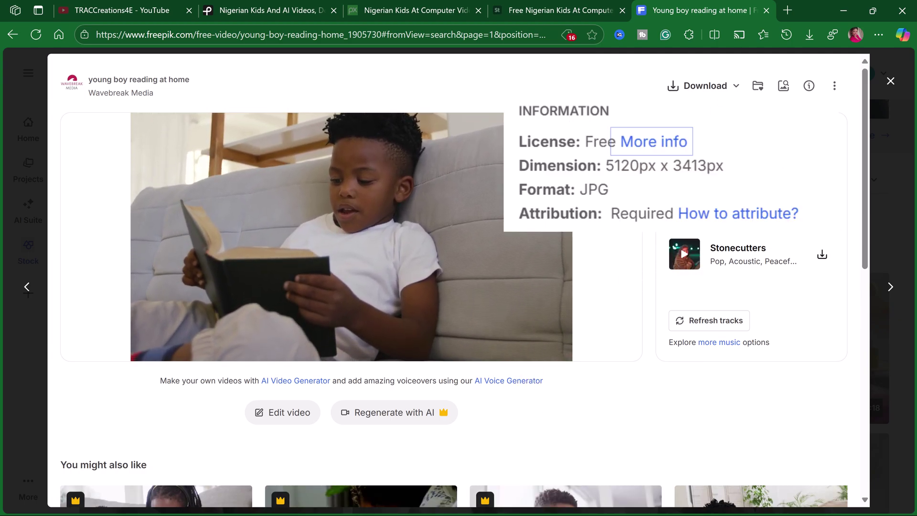
{"action": "left_click", "coordinate": [892, 80]}
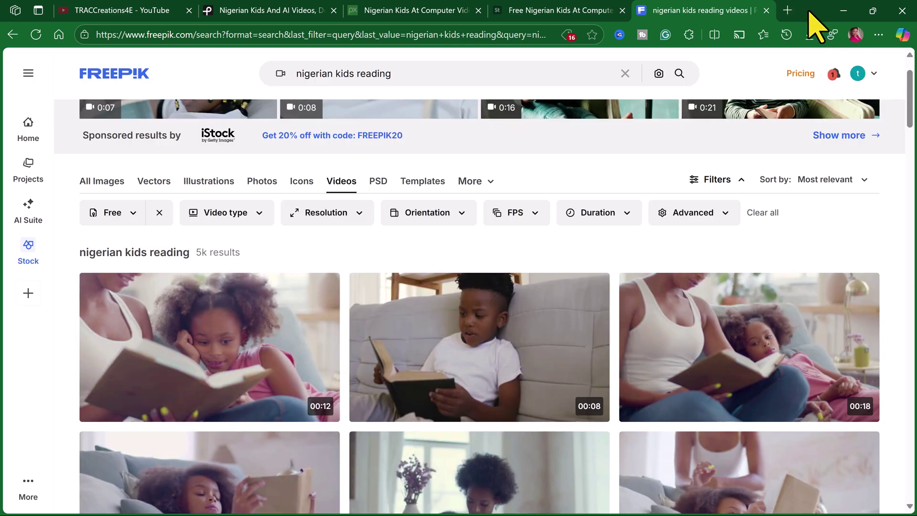
{"action": "left_click", "coordinate": [843, 10]}
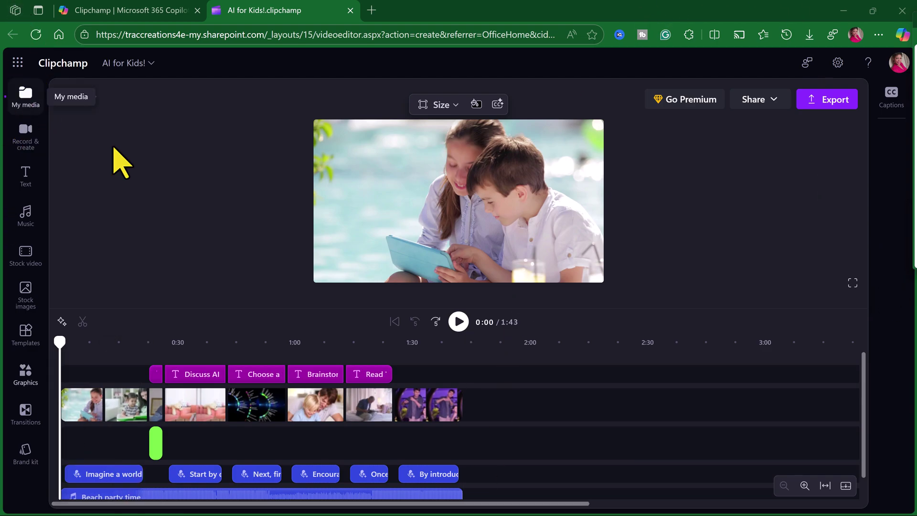
- Import all 19 files from the Suggested Assets folder into My media by selecting and dragging them
{"action": "left_click", "coordinate": [25, 99]}
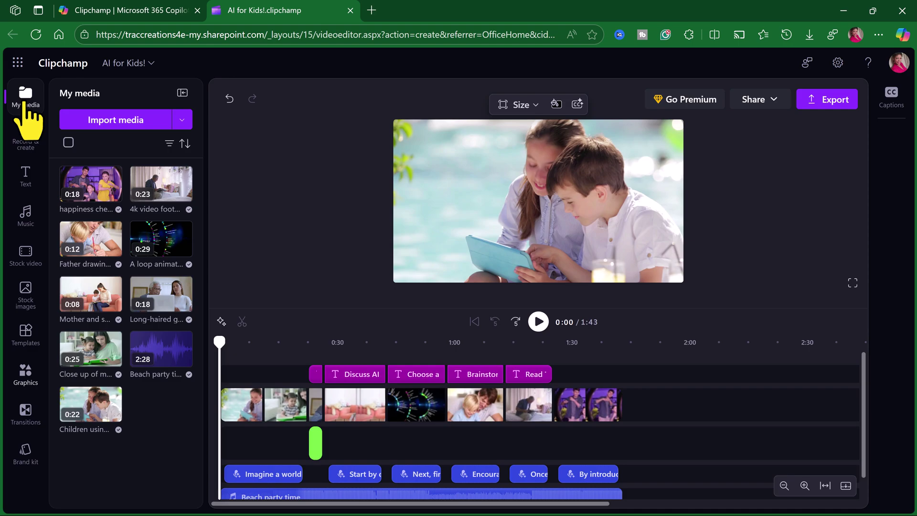
{"action": "left_click", "coordinate": [181, 120]}
{"action": "left_click", "coordinate": [141, 143]}
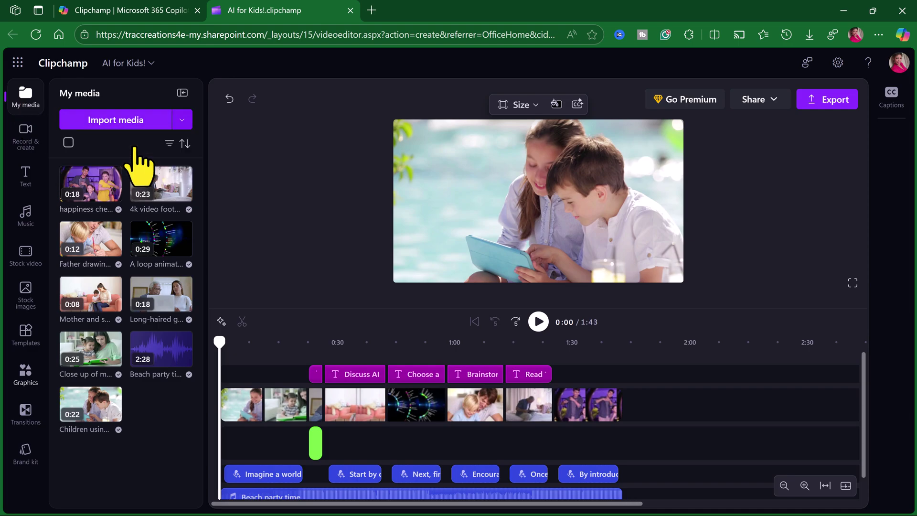
{"action": "double_click", "coordinate": [250, 135]}
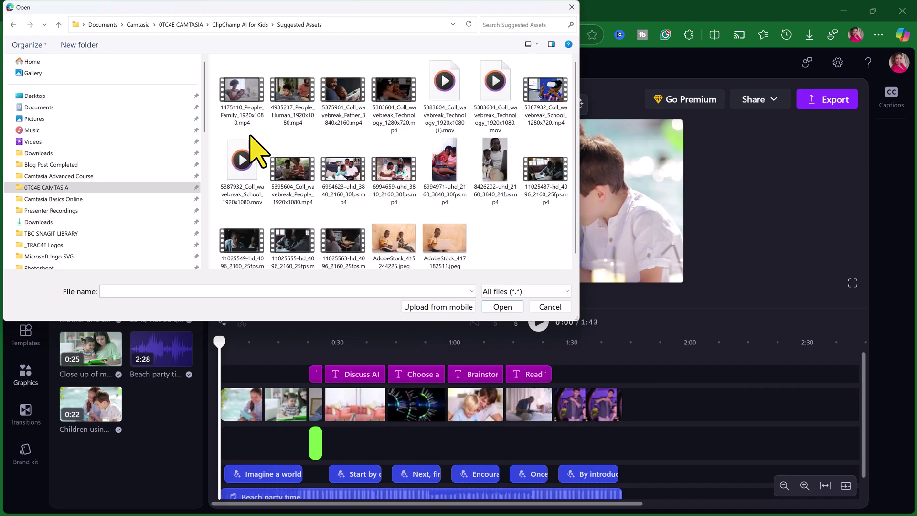
{"action": "left_click", "coordinate": [223, 86]}
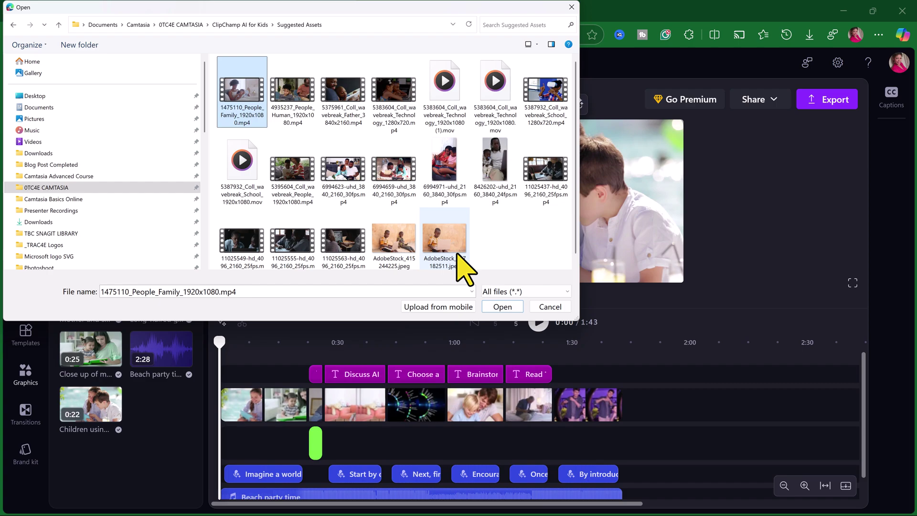
{"action": "left_click", "coordinate": [458, 253], "text": "shift"}
{"action": "left_click_drag", "start_coordinate": [248, 5], "coordinate": [492, 29]}
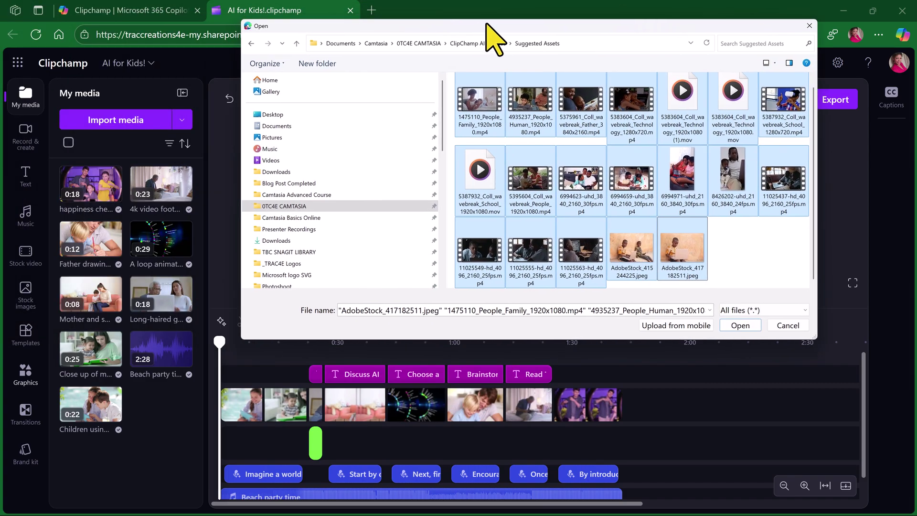
{"action": "left_click_drag", "start_coordinate": [492, 98], "coordinate": [148, 165]}
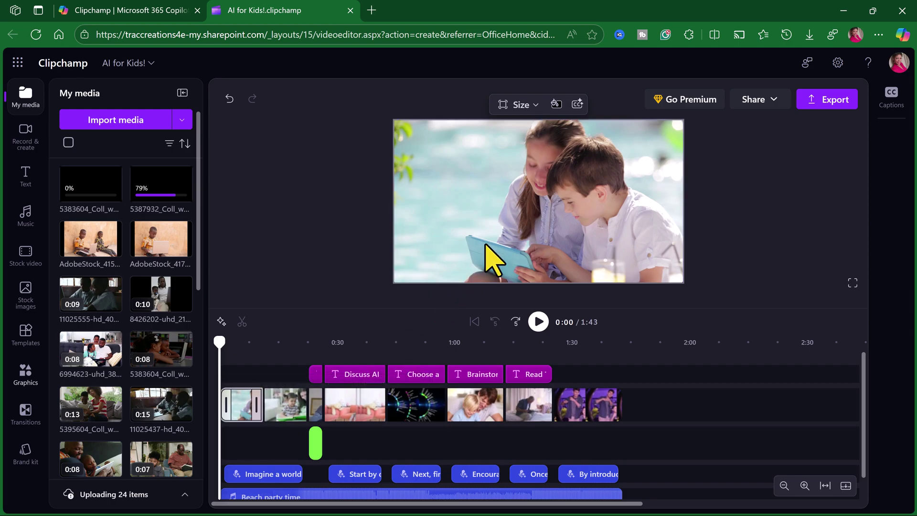
- Place the 8-second 6994623 family-on-sofa clip at the start of the video track
{"action": "left_click", "coordinate": [91, 348]}
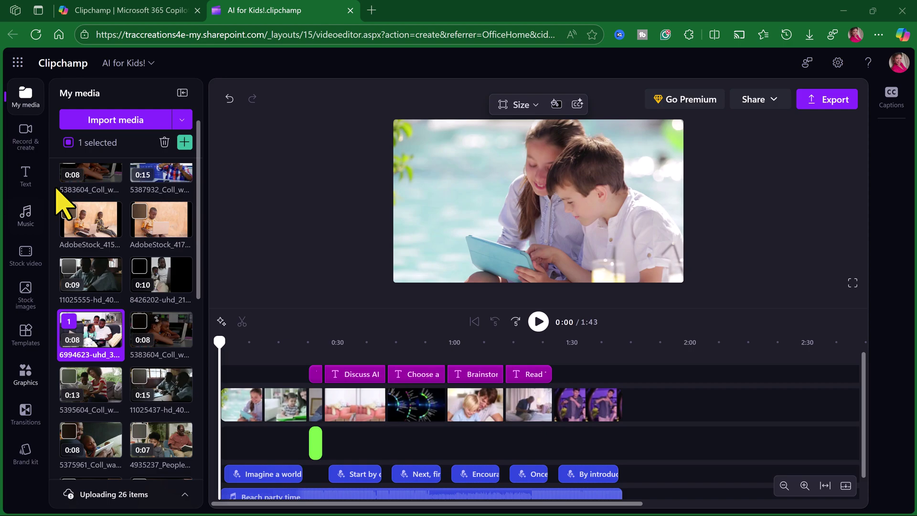
{"action": "left_click", "coordinate": [238, 411]}
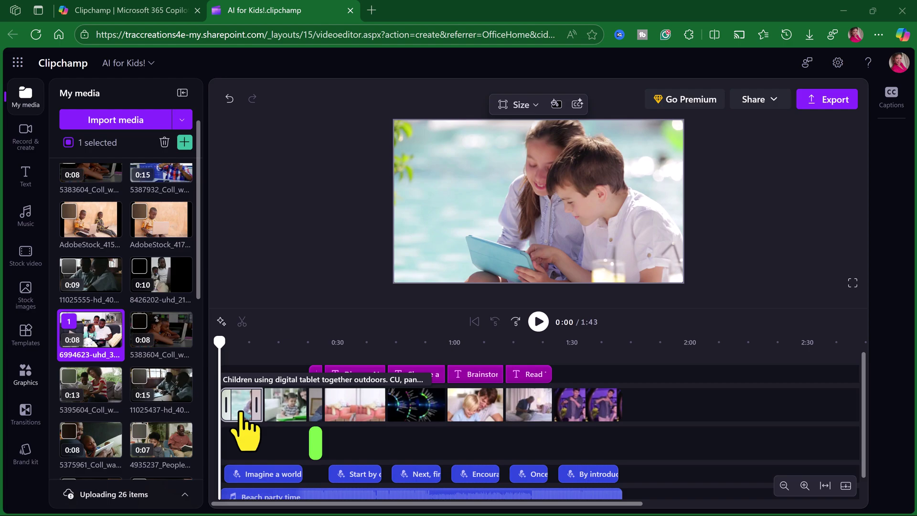
{"action": "mouse_move", "coordinate": [93, 351]}
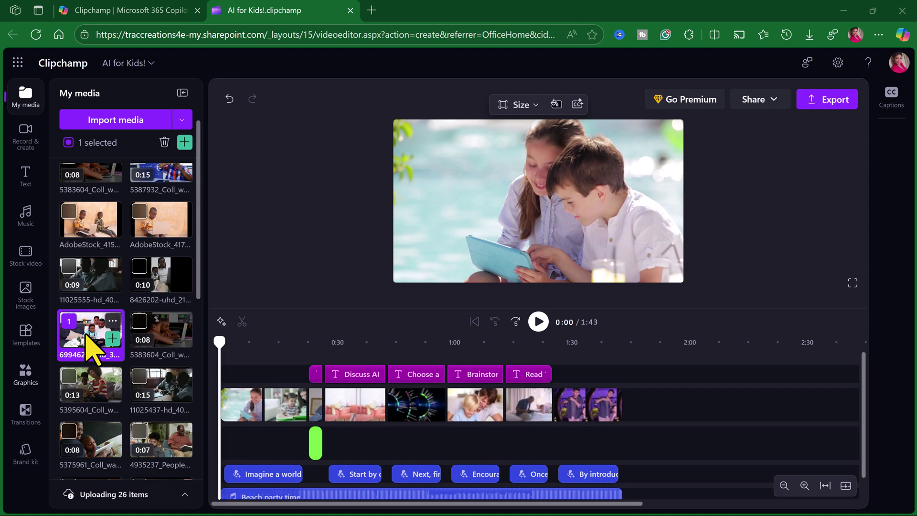
{"action": "left_click_drag", "start_coordinate": [94, 340], "coordinate": [231, 406]}
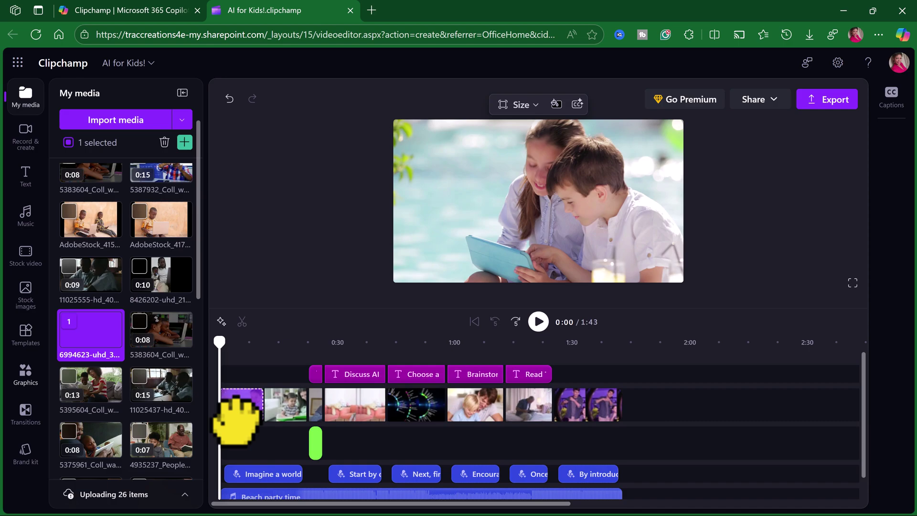
{"action": "left_click_drag", "start_coordinate": [236, 417], "coordinate": [237, 419]}
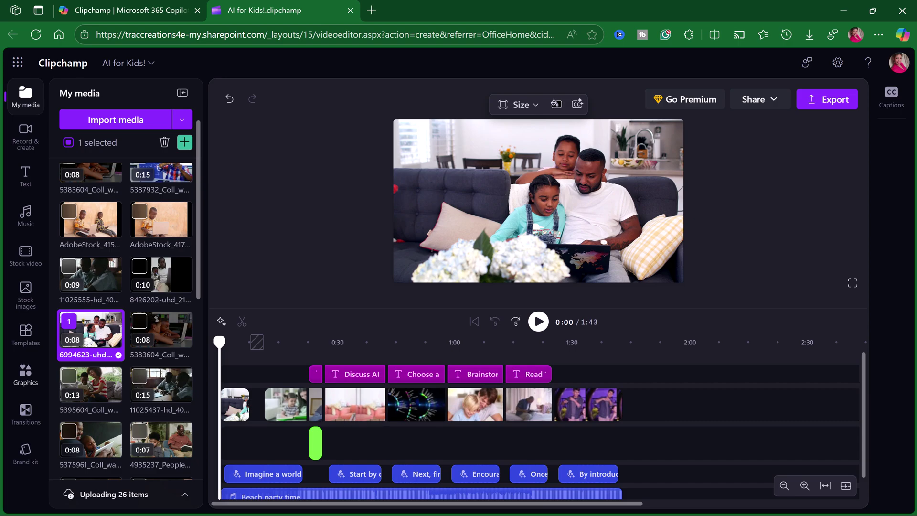
{"action": "left_click", "coordinate": [247, 414]}
{"action": "left_click_drag", "start_coordinate": [249, 409], "coordinate": [249, 409]}
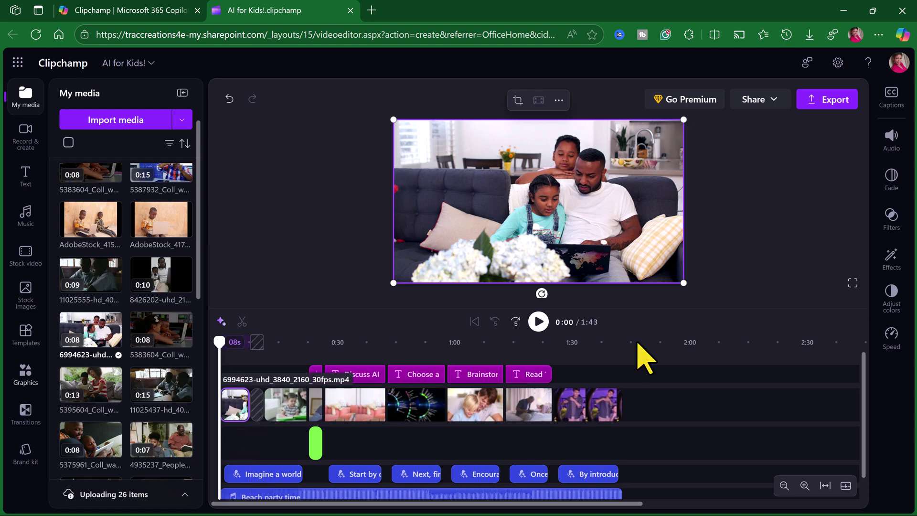
- Set the opening clip's speed slider to 0.7x, then check it by moving the playhead to 0:07
{"action": "left_click", "coordinate": [892, 335]}
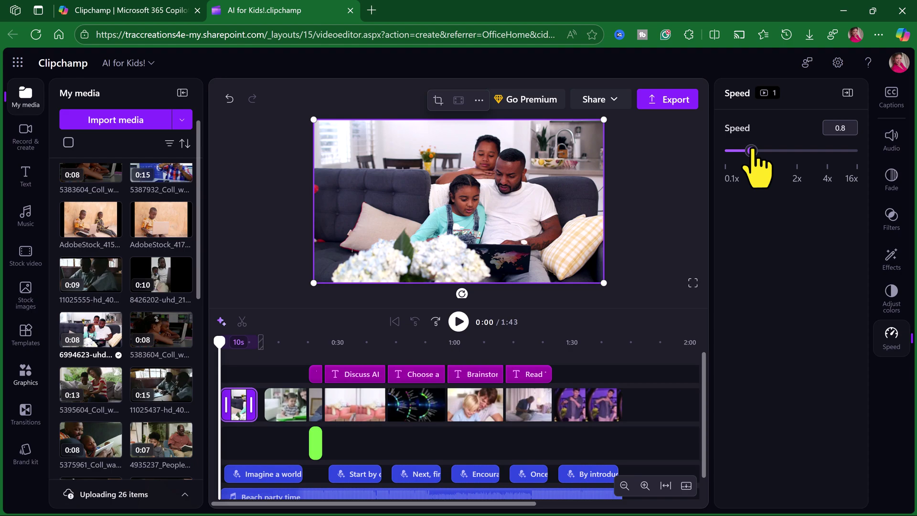
{"action": "left_click_drag", "start_coordinate": [751, 151], "coordinate": [748, 152]}
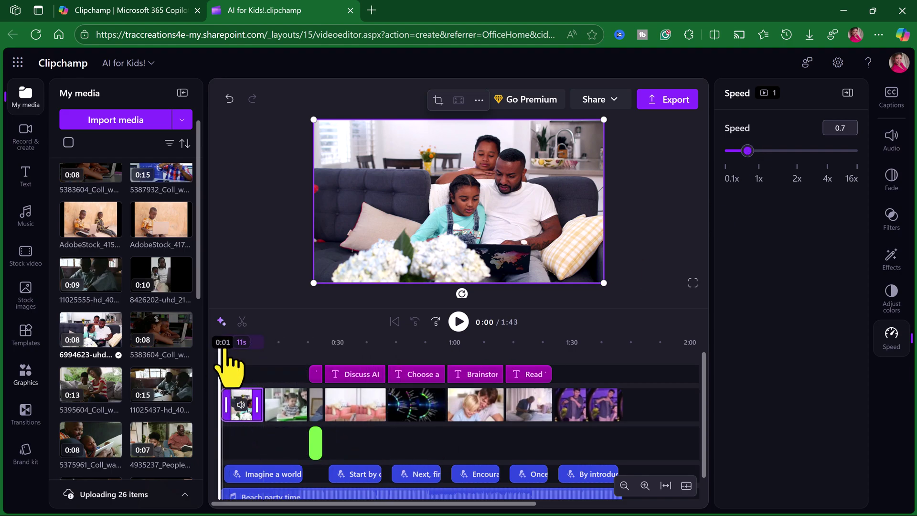
{"action": "left_click_drag", "start_coordinate": [220, 341], "coordinate": [287, 363]}
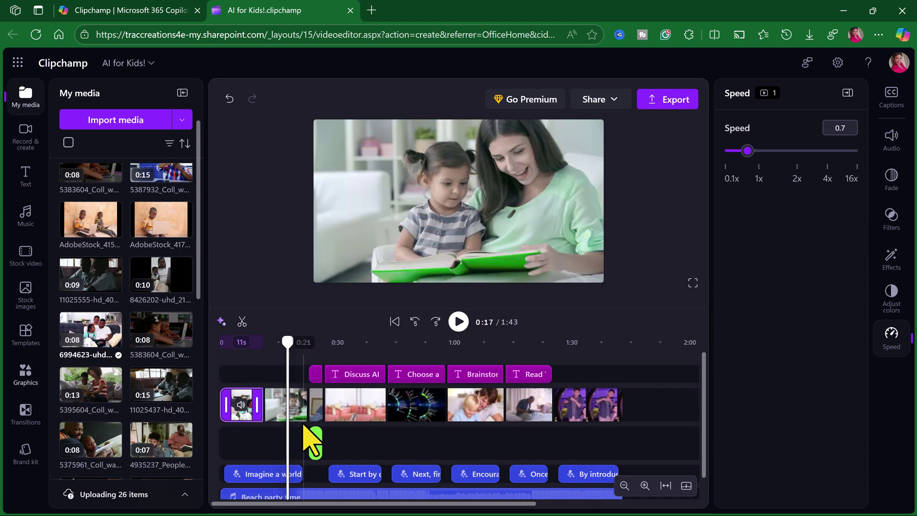
{"action": "left_click", "coordinate": [284, 414]}
{"action": "scroll", "coordinate": [113, 433], "scroll_direction": "down", "scroll_amount": 4}
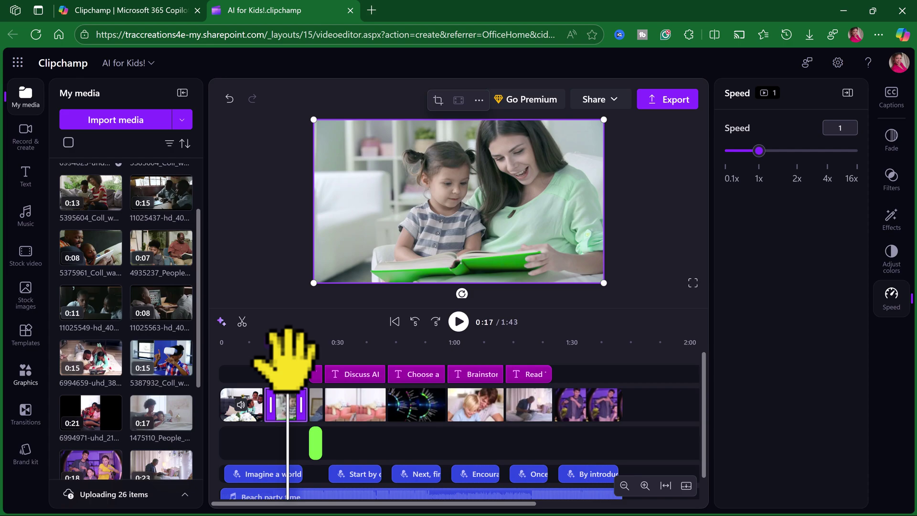
{"action": "left_click_drag", "start_coordinate": [286, 358], "coordinate": [246, 376]}
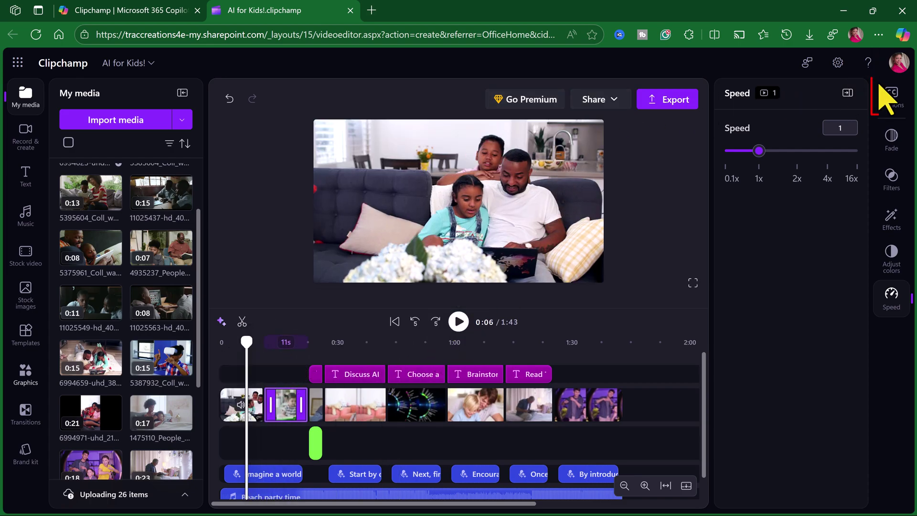
- Preview the new opening until 0:18, then drag the 6994971 mother-and-son clip toward the timeline
{"action": "left_click", "coordinate": [889, 98]}
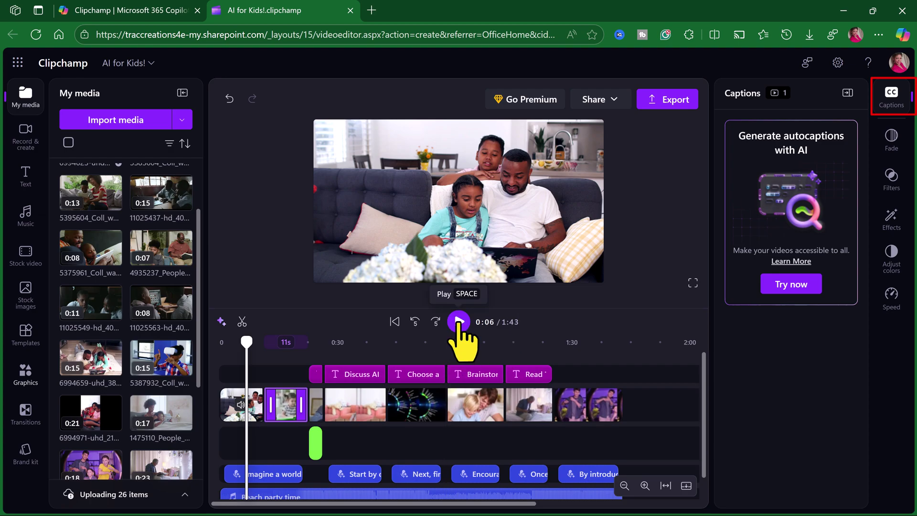
{"action": "left_click", "coordinate": [458, 326]}
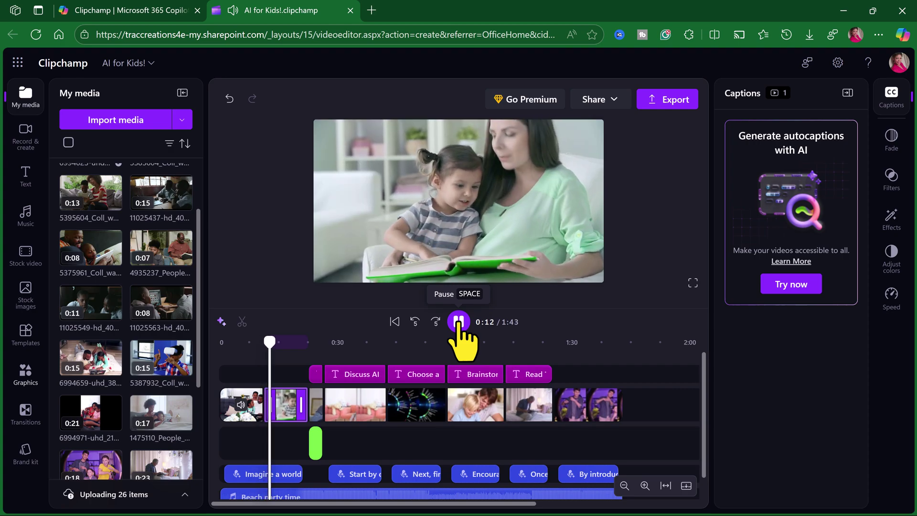
{"action": "left_click", "coordinate": [459, 323]}
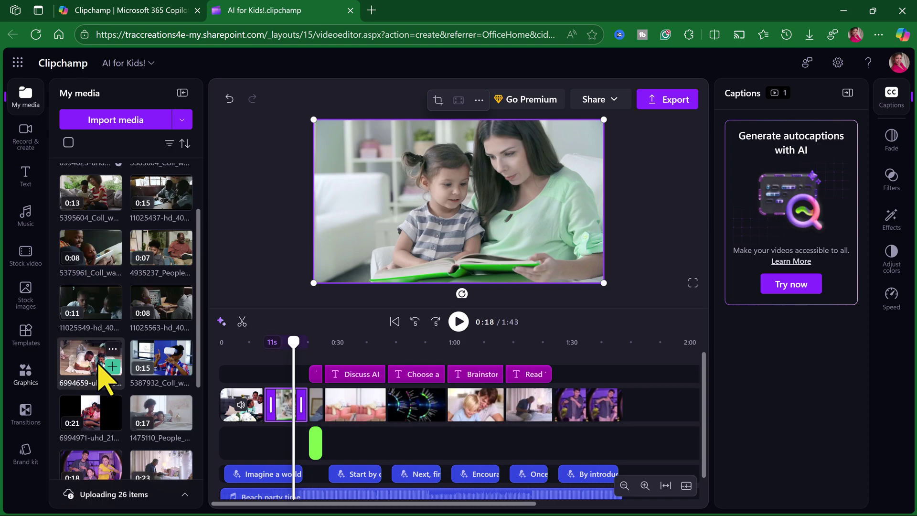
{"action": "left_click_drag", "start_coordinate": [102, 370], "coordinate": [281, 412]}
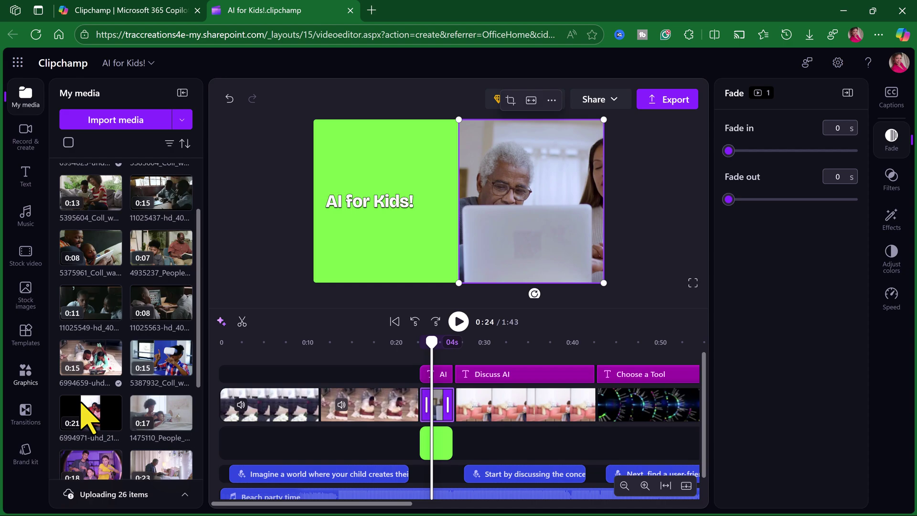
{"action": "scroll", "coordinate": [106, 364], "scroll_direction": "down", "scroll_amount": 3}
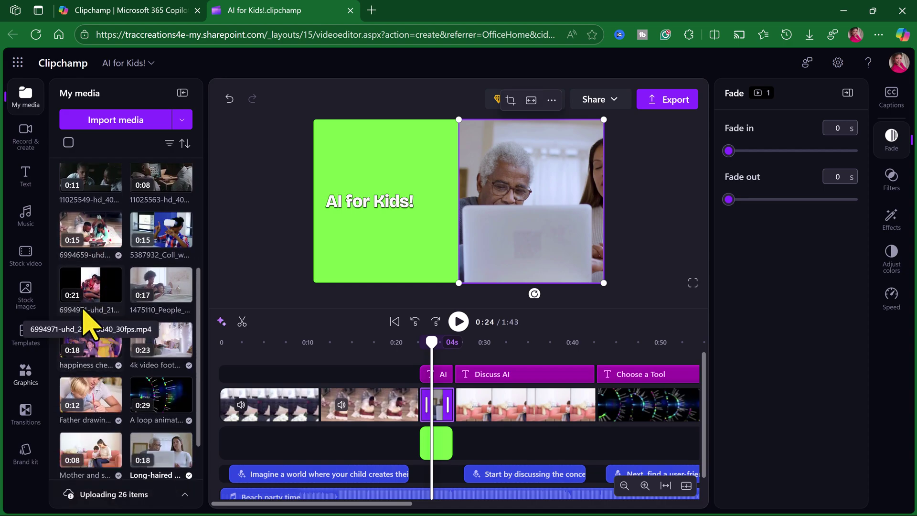
- Overlay clip 6994971 on the right half of the frame beside the title and trim its end to about 4 seconds
{"action": "mouse_move", "coordinate": [89, 305]}
{"action": "left_click_drag", "start_coordinate": [93, 306], "coordinate": [534, 240]}
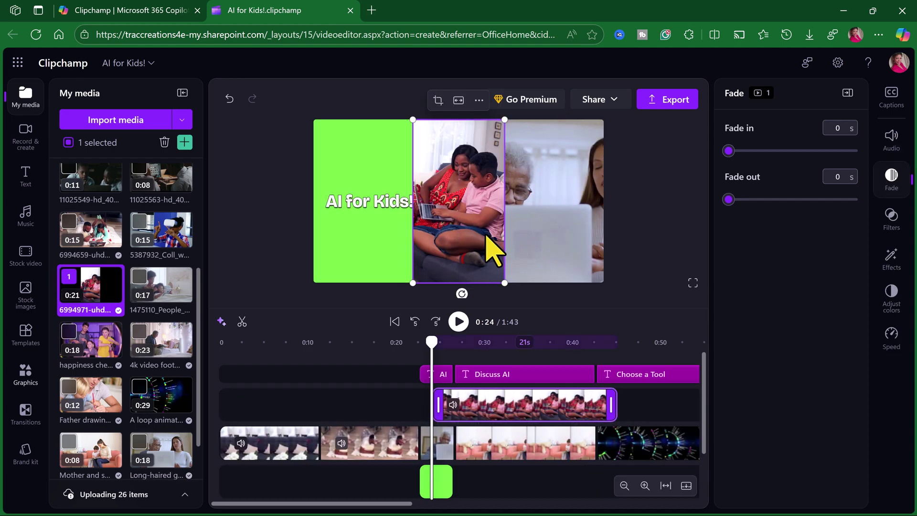
{"action": "left_click_drag", "start_coordinate": [507, 285], "coordinate": [620, 351]}
{"action": "left_click_drag", "start_coordinate": [504, 240], "coordinate": [548, 223]}
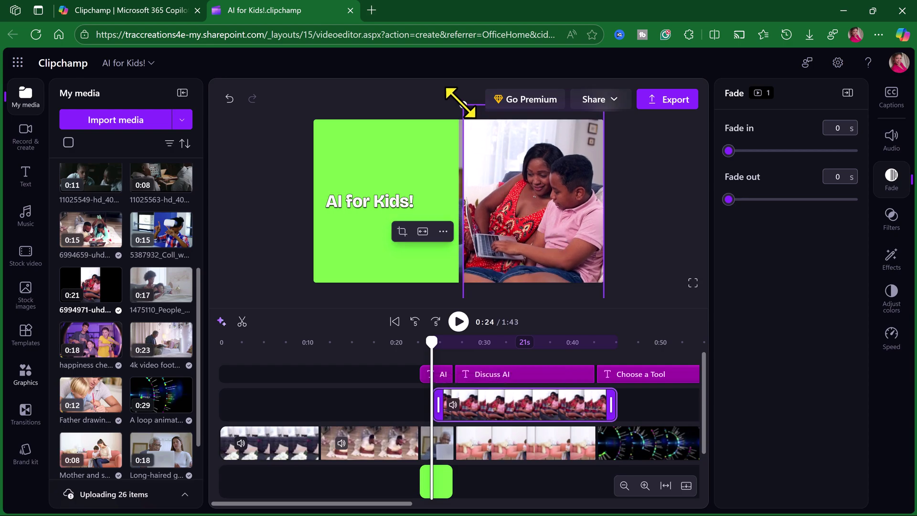
{"action": "left_click_drag", "start_coordinate": [459, 101], "coordinate": [454, 95]}
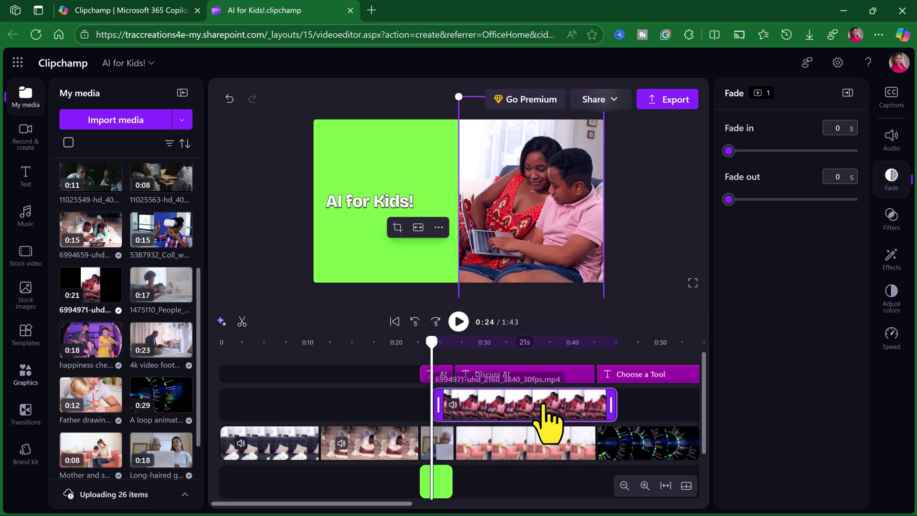
{"action": "mouse_move", "coordinate": [613, 408]}
{"action": "left_mouse_down"}
{"action": "mouse_move", "coordinate": [469, 411]}
{"action": "mouse_move", "coordinate": [432, 402]}
{"action": "mouse_move", "coordinate": [436, 458]}
{"action": "left_mouse_up"}
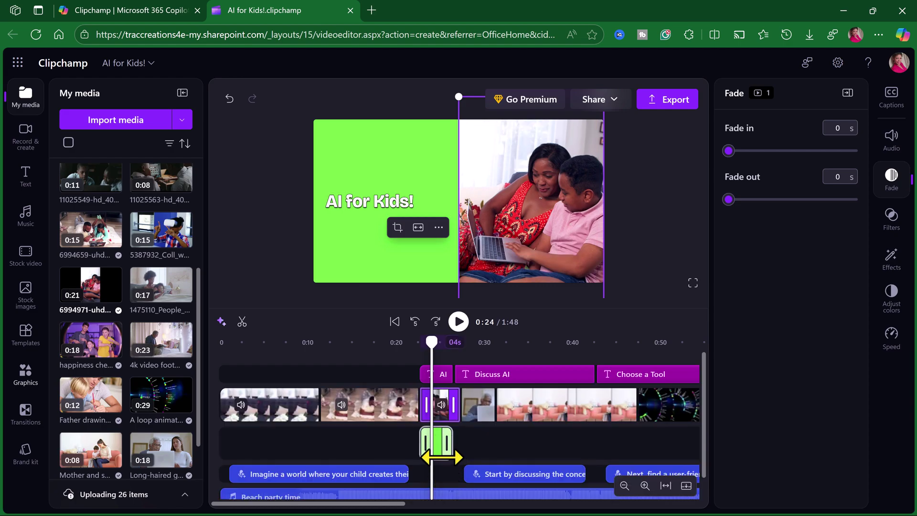
- Lengthen the green title background from 4 to 8 seconds and preview it up to 0:31
{"action": "left_click_drag", "start_coordinate": [431, 341], "coordinate": [470, 342]}
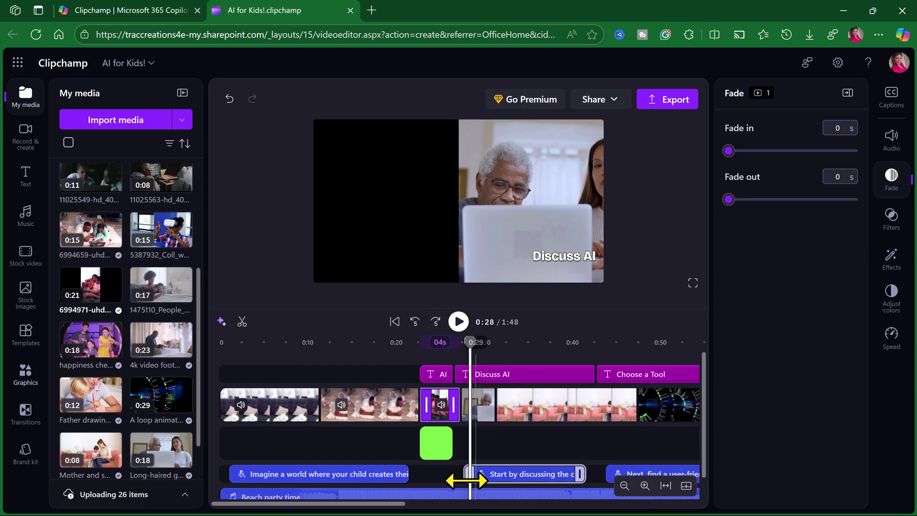
{"action": "left_click_drag", "start_coordinate": [447, 453], "coordinate": [492, 452]}
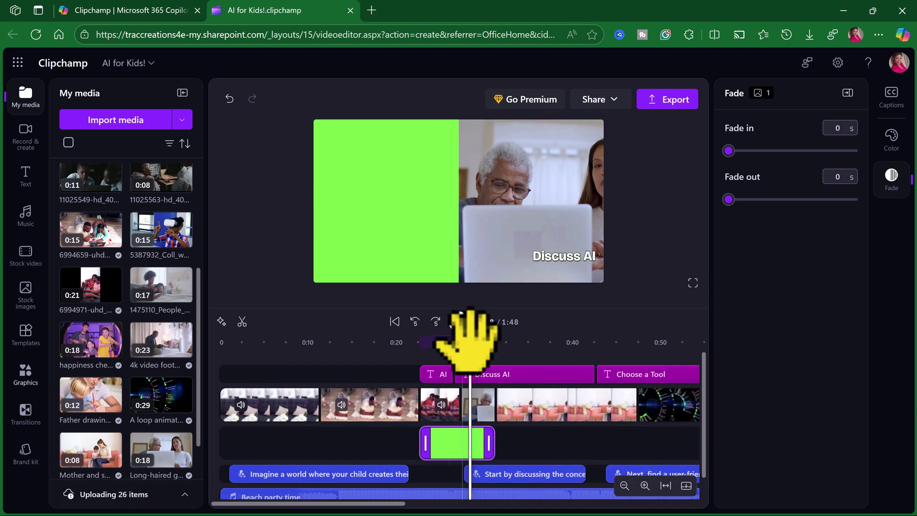
{"action": "left_click_drag", "start_coordinate": [471, 342], "coordinate": [425, 342]}
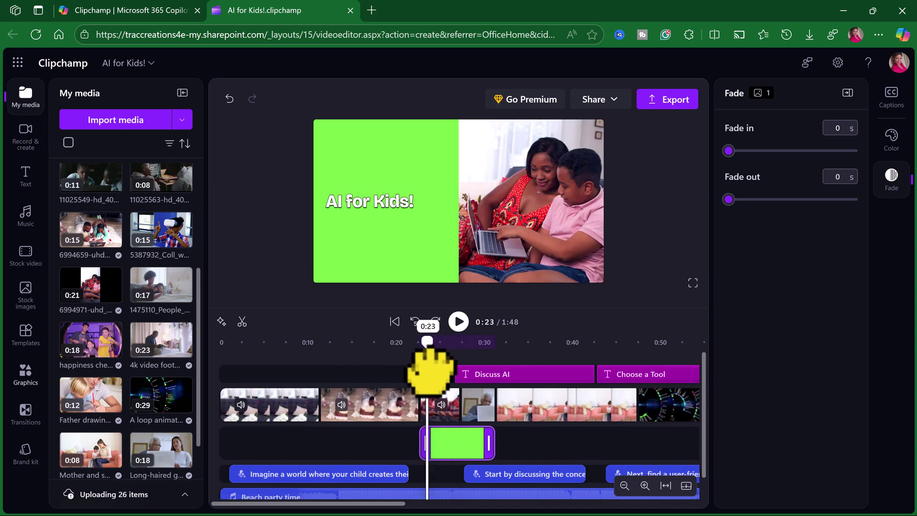
{"action": "left_click", "coordinate": [459, 321]}
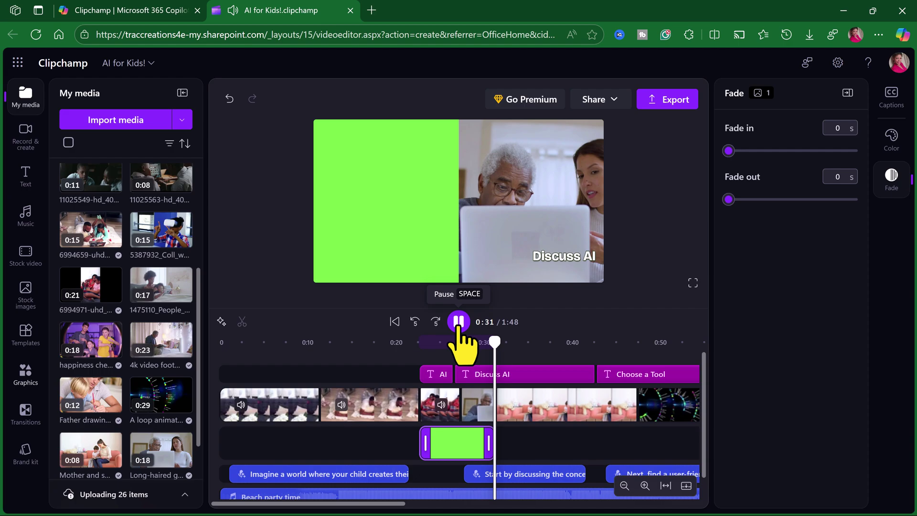
{"action": "left_click", "coordinate": [459, 328]}
- Add the family-on-the-sofa clip 6994623 to the video track after the title
{"action": "scroll", "coordinate": [118, 311], "scroll_direction": "up", "scroll_amount": 5}
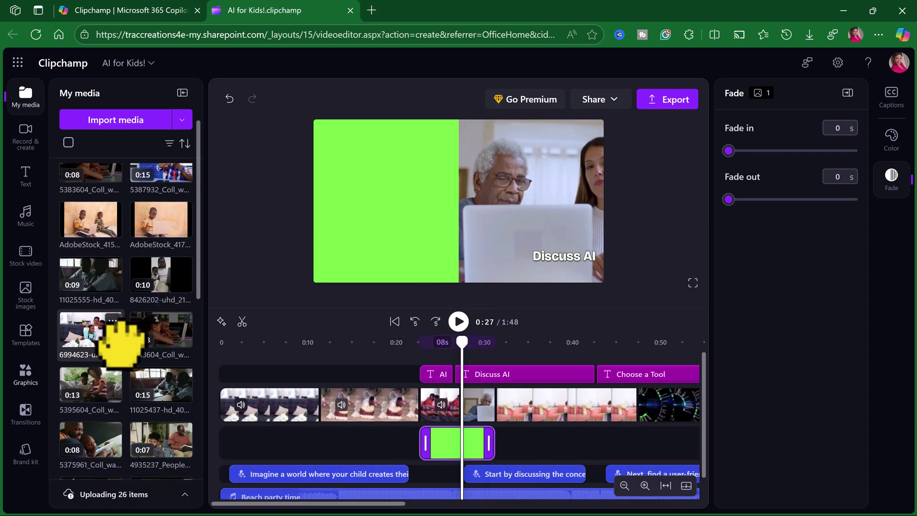
{"action": "left_click_drag", "start_coordinate": [119, 334], "coordinate": [467, 423]}
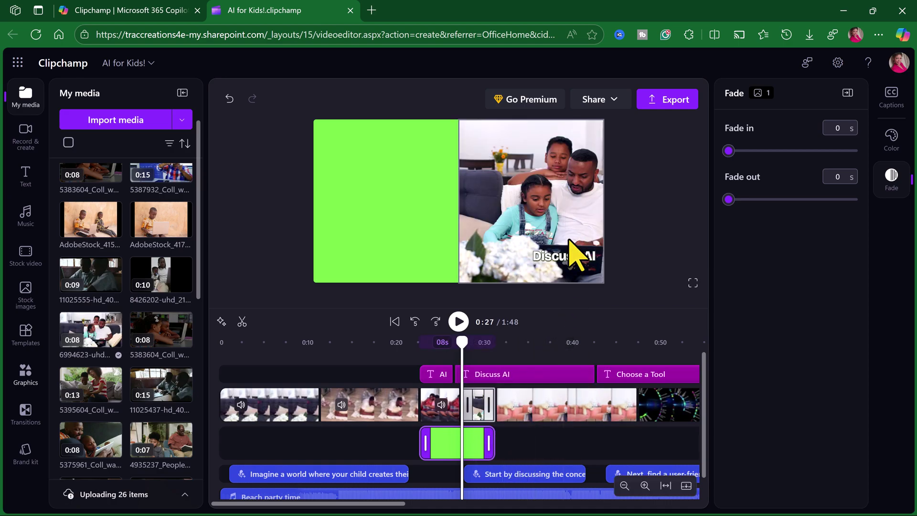
{"action": "left_click", "coordinate": [571, 262]}
- Left-align the Discuss AI text, narrow its box, and set it on the green left half
{"action": "left_click_drag", "start_coordinate": [571, 256], "coordinate": [442, 235]}
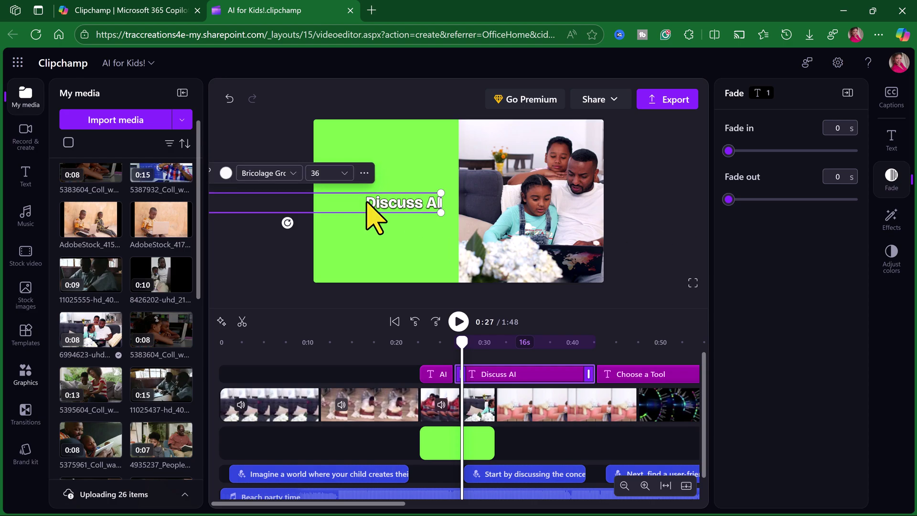
{"action": "left_click", "coordinate": [366, 175]}
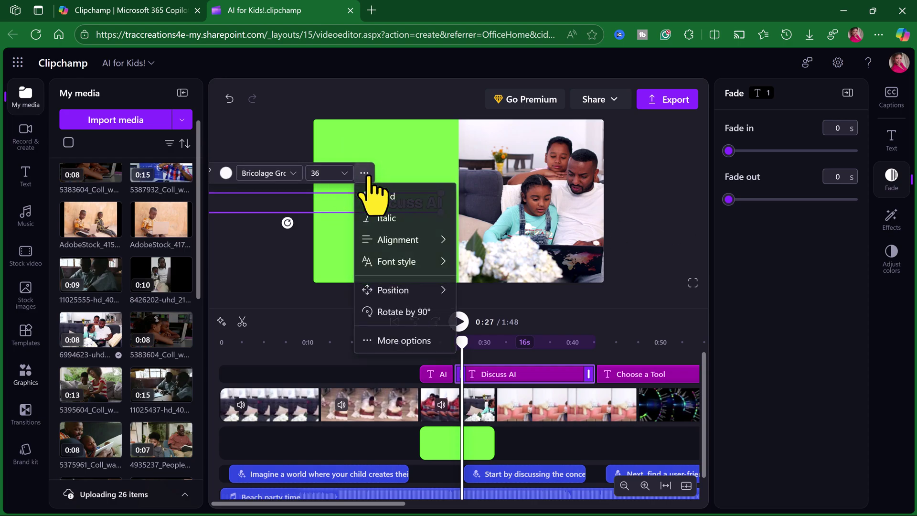
{"action": "mouse_move", "coordinate": [423, 241]}
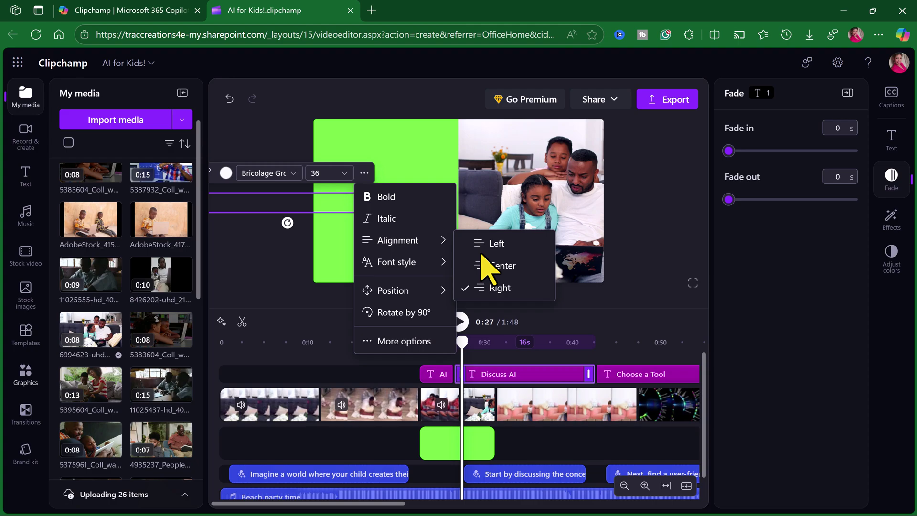
{"action": "left_click", "coordinate": [496, 244]}
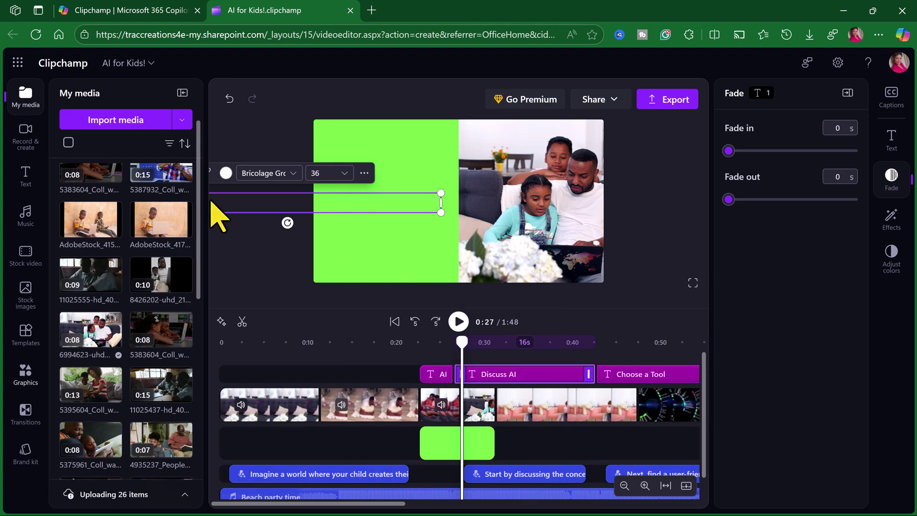
{"action": "left_click_drag", "start_coordinate": [439, 202], "coordinate": [341, 209]}
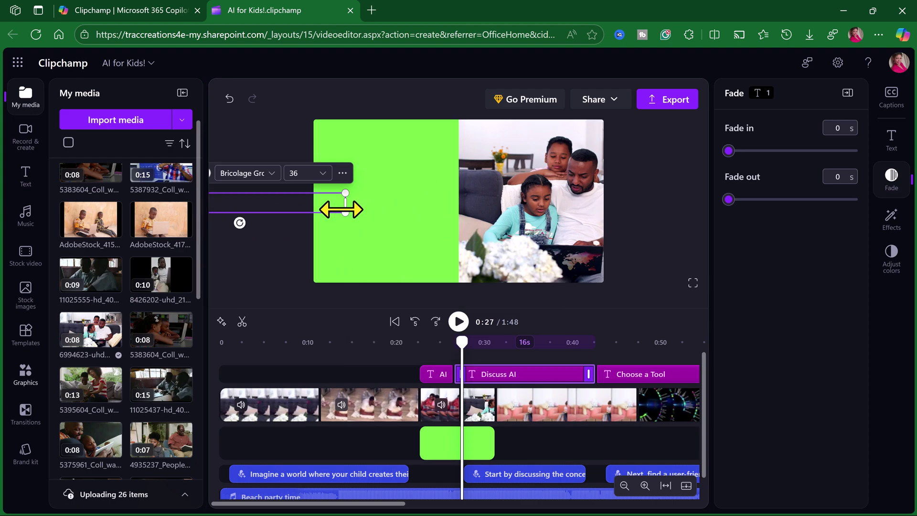
{"action": "left_click_drag", "start_coordinate": [245, 201], "coordinate": [437, 205]}
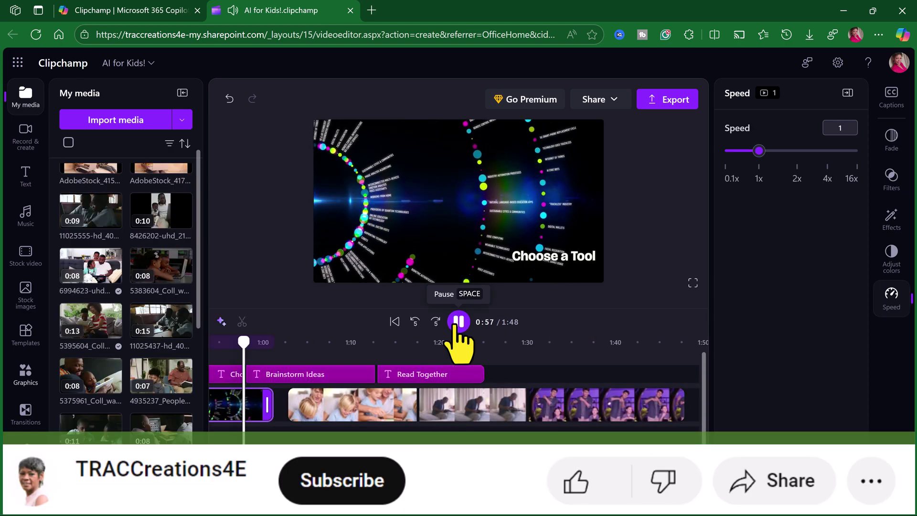
{"action": "left_click", "coordinate": [458, 321]}
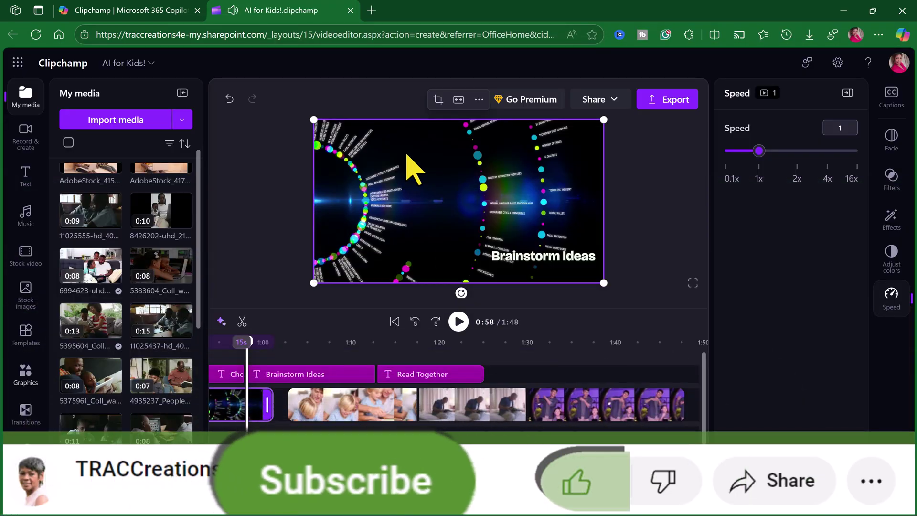
- Search stock videos for 'Ai for kids', then clear the search and open the Technology category
{"action": "left_click", "coordinate": [438, 243]}
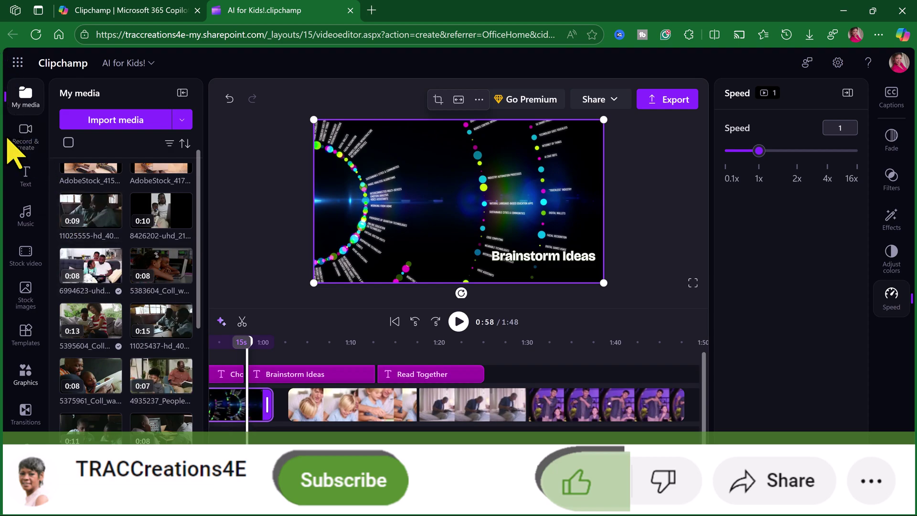
{"action": "left_click", "coordinate": [25, 264]}
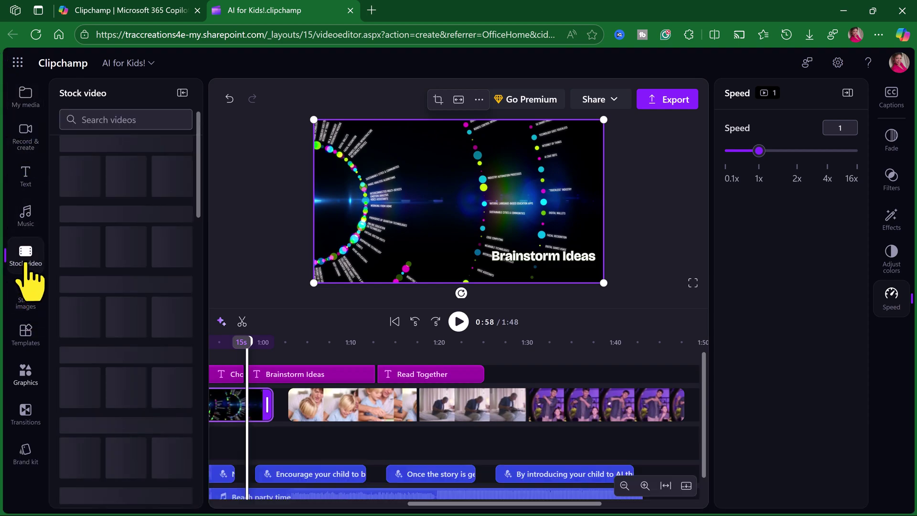
{"action": "left_click", "coordinate": [119, 118]}
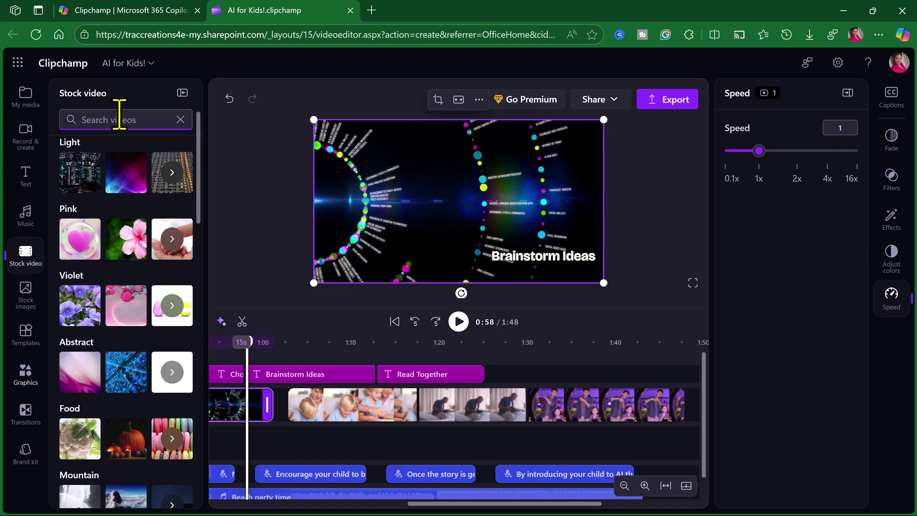
{"action": "type", "text": "Ai"}
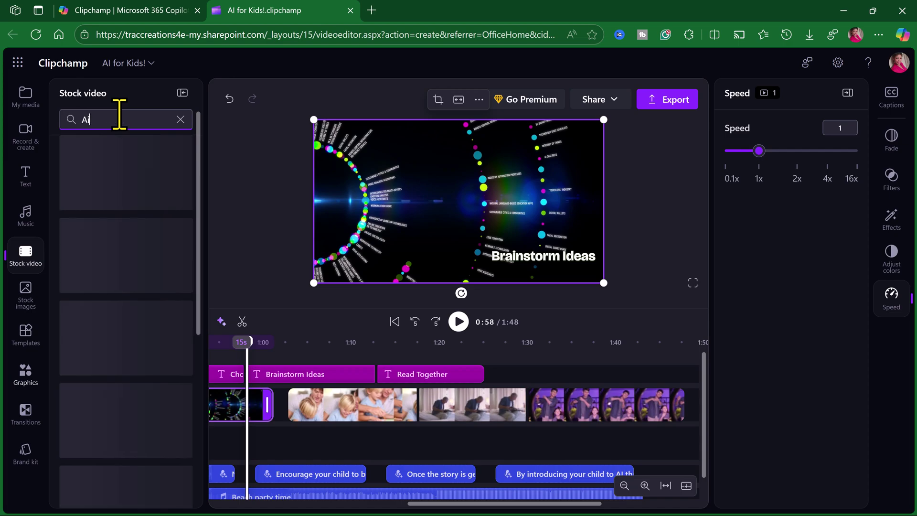
{"action": "type", "text": " for ki"}
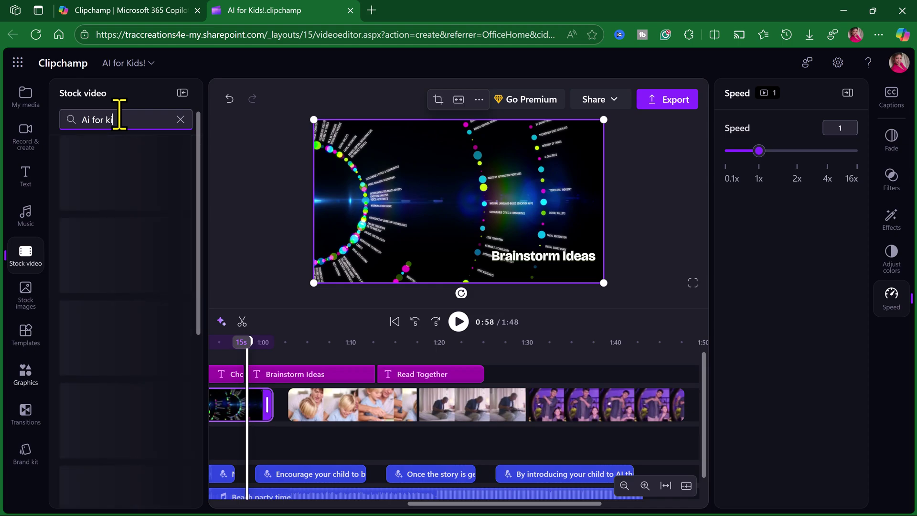
{"action": "type", "text": "ds"}
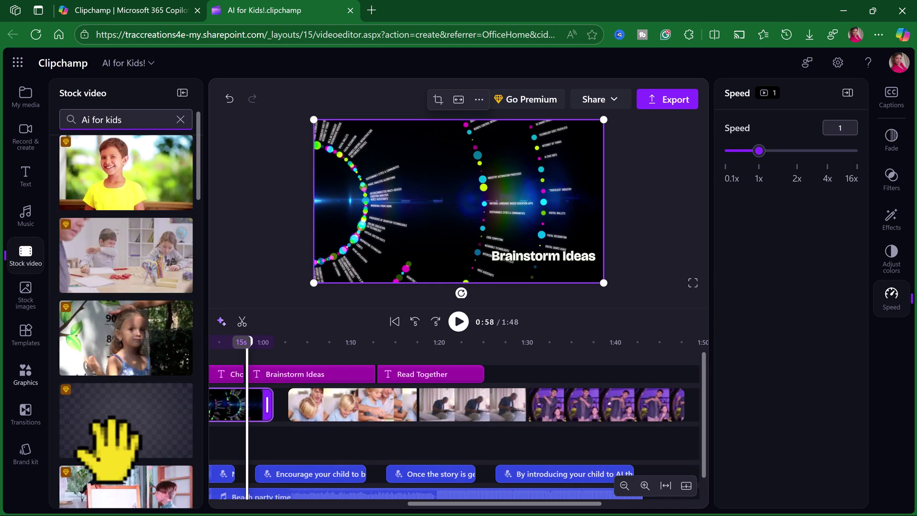
{"action": "mouse_move", "coordinate": [74, 136]}
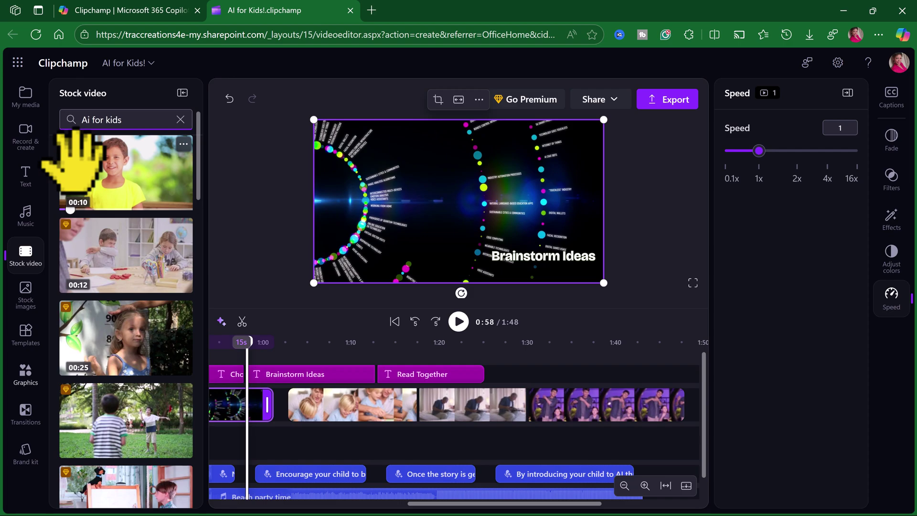
{"action": "scroll", "coordinate": [146, 401], "scroll_direction": "down", "scroll_amount": 1}
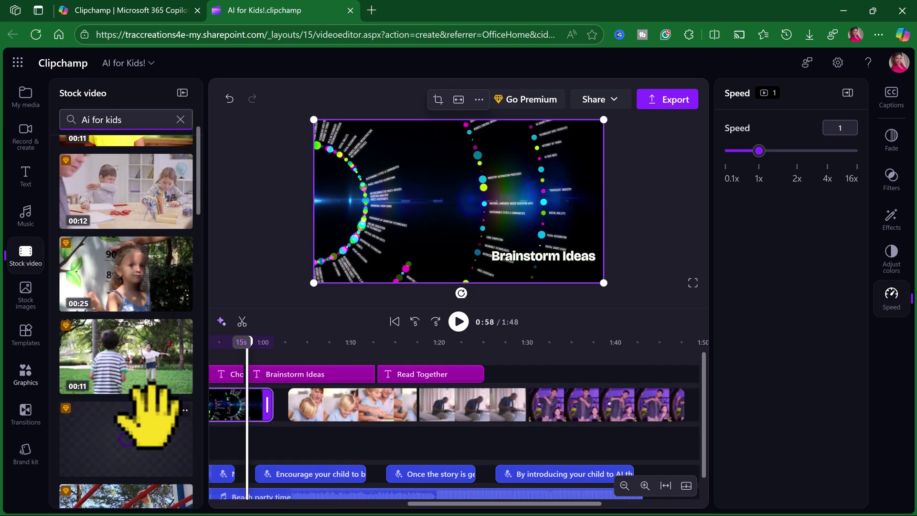
{"action": "scroll", "coordinate": [145, 402], "scroll_direction": "down", "scroll_amount": 4}
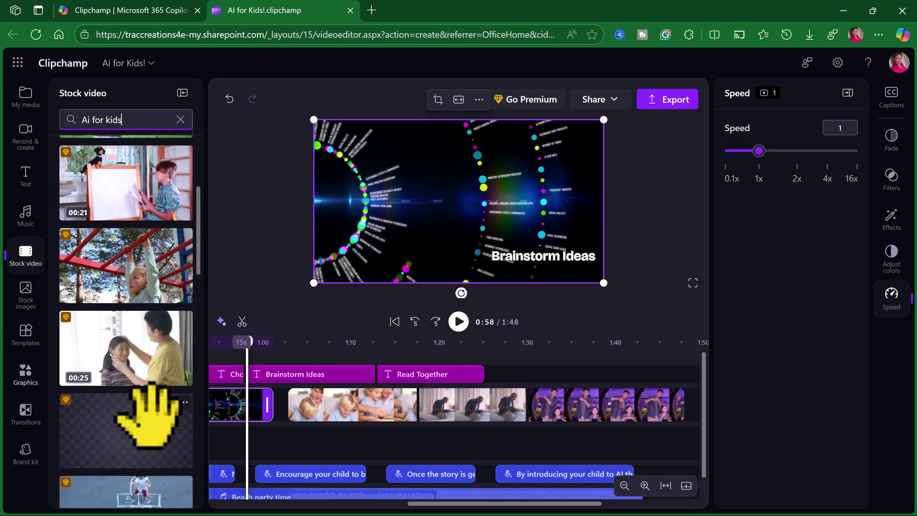
{"action": "scroll", "coordinate": [146, 415], "scroll_direction": "down", "scroll_amount": 4}
{"action": "scroll", "coordinate": [124, 420], "scroll_direction": "up", "scroll_amount": 6}
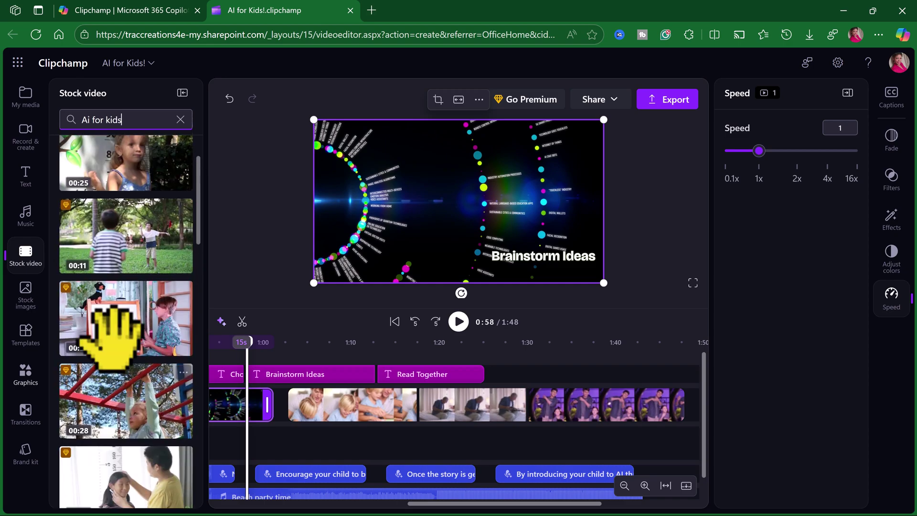
{"action": "scroll", "coordinate": [114, 329], "scroll_direction": "up", "scroll_amount": 3}
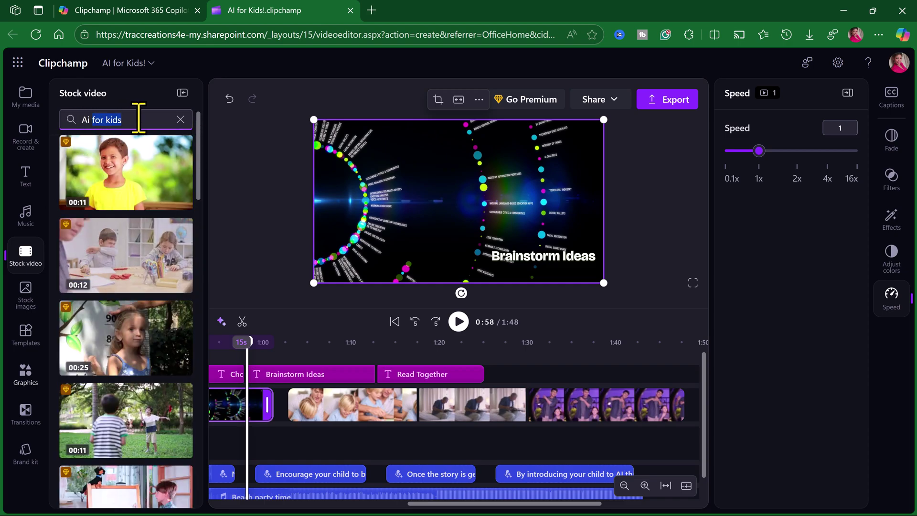
{"action": "key", "text": "BackSpace"}
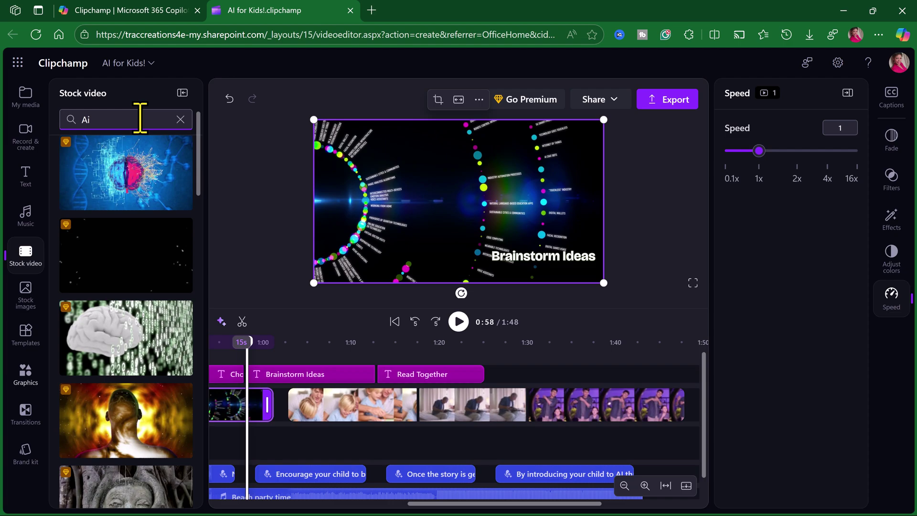
{"action": "key", "text": "BackSpace"}
{"action": "key", "text": "BackSpace"}
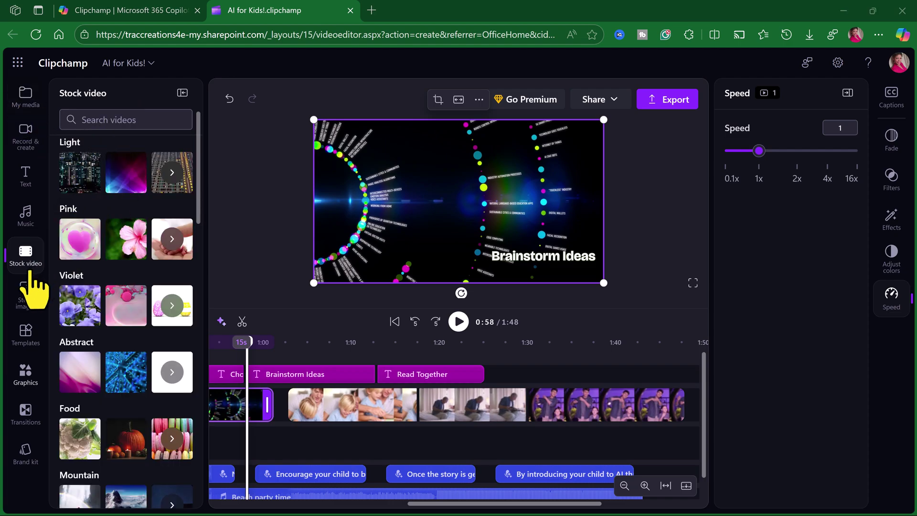
{"action": "scroll", "coordinate": [137, 268], "scroll_direction": "down", "scroll_amount": 6}
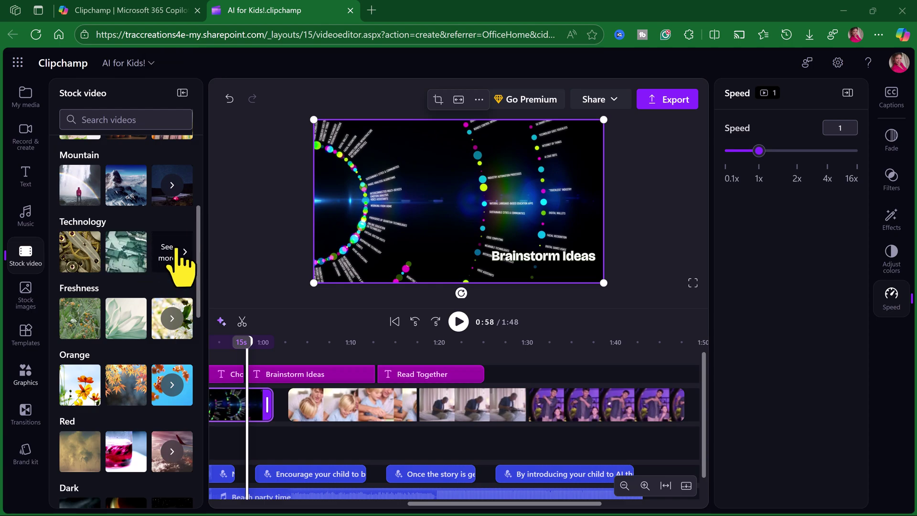
{"action": "left_click", "coordinate": [175, 257]}
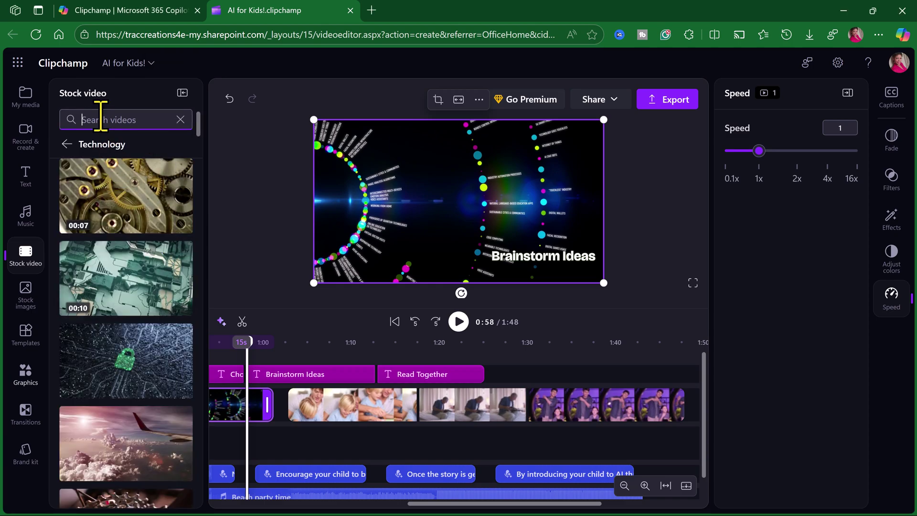
- Search 'computer', add the blue globe clip after Choose a Tool, and slow it to 0.9x
{"action": "type", "text": "compu"}
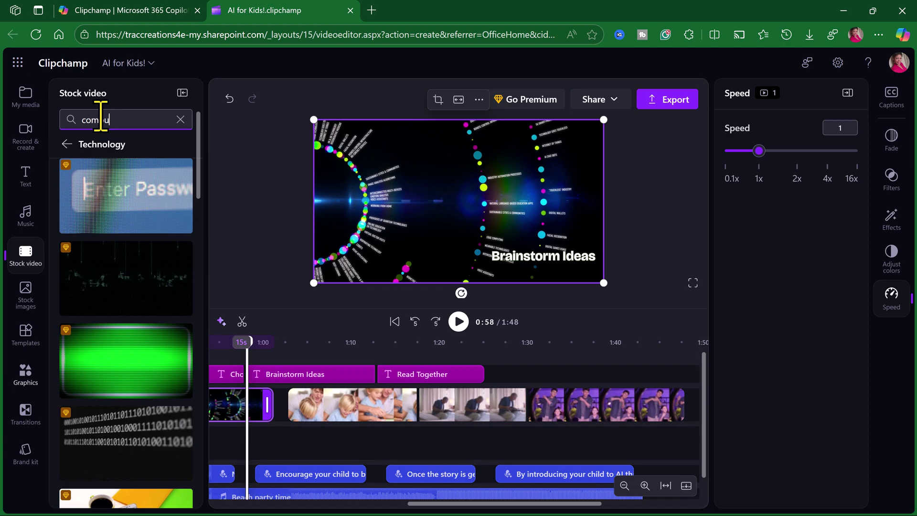
{"action": "type", "text": "ter"}
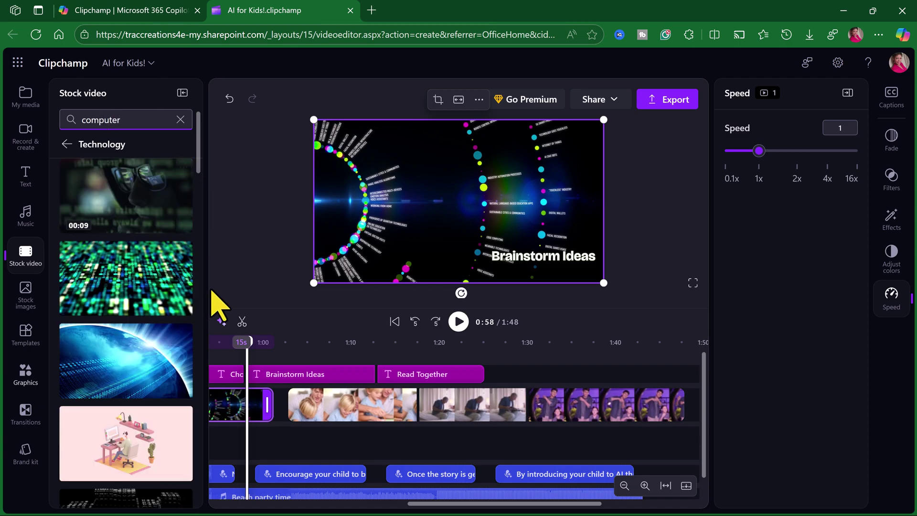
{"action": "scroll", "coordinate": [168, 268], "scroll_direction": "down", "scroll_amount": 5}
{"action": "scroll", "coordinate": [180, 287], "scroll_direction": "up", "scroll_amount": 2}
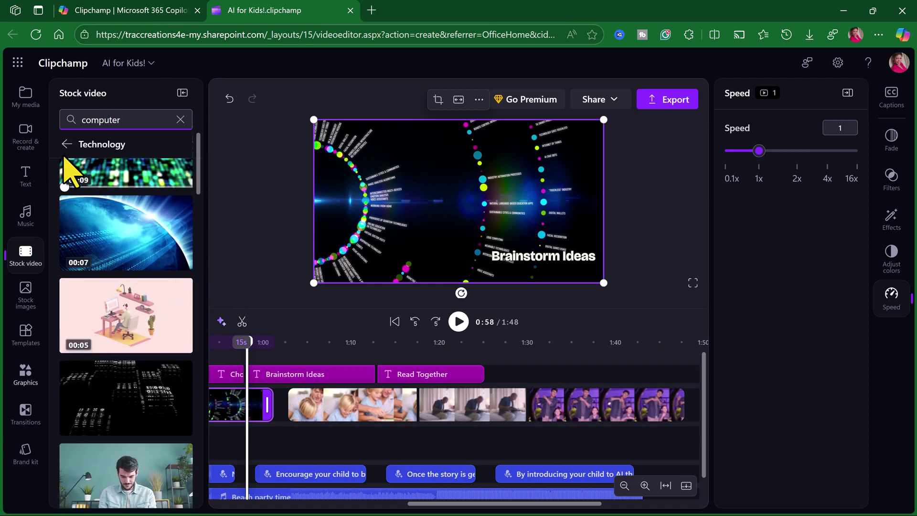
{"action": "mouse_move", "coordinate": [128, 202]}
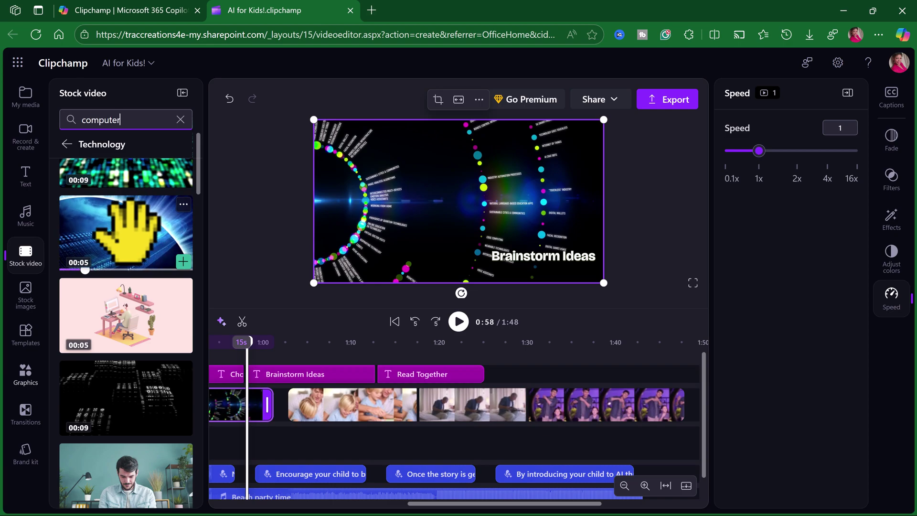
{"action": "left_click_drag", "start_coordinate": [128, 224], "coordinate": [362, 446]}
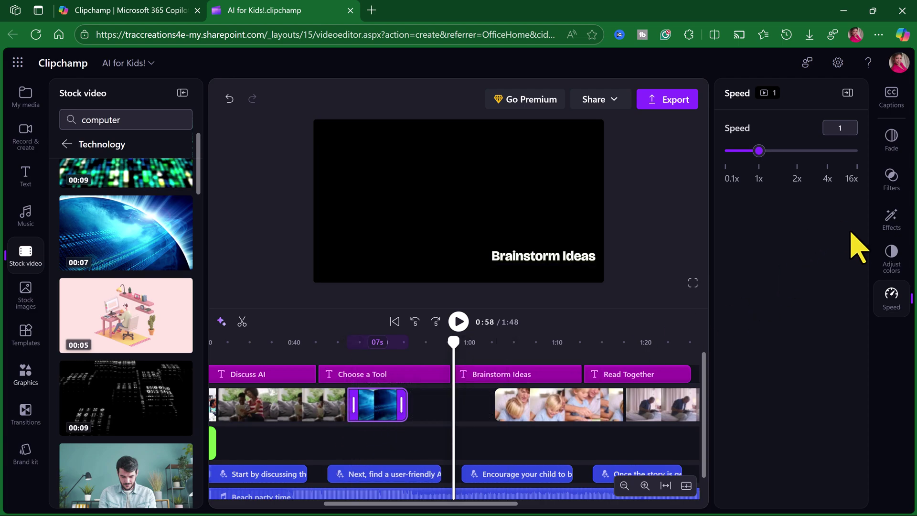
{"action": "left_click_drag", "start_coordinate": [760, 151], "coordinate": [746, 151]}
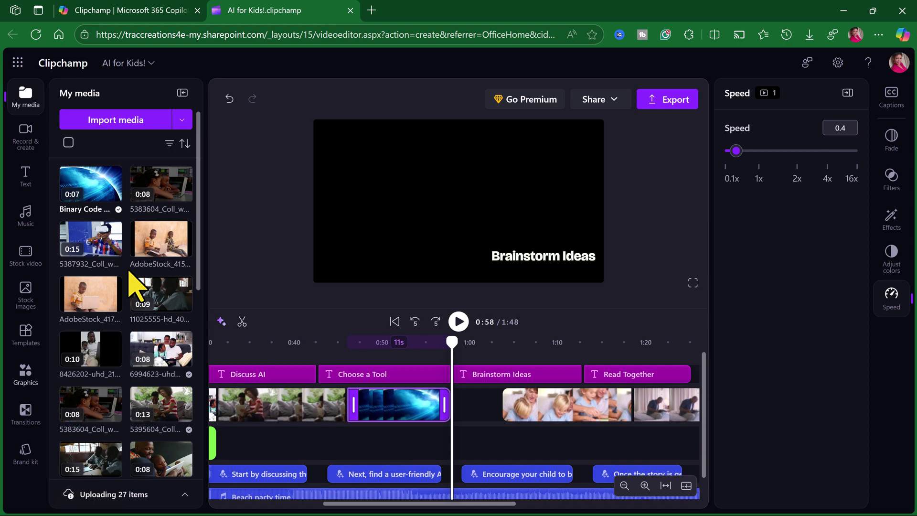
- Slow the globe clip further and play the project from 0:58 to check it
{"action": "left_click_drag", "start_coordinate": [137, 282], "coordinate": [571, 439]}
{"action": "key", "text": "space"}
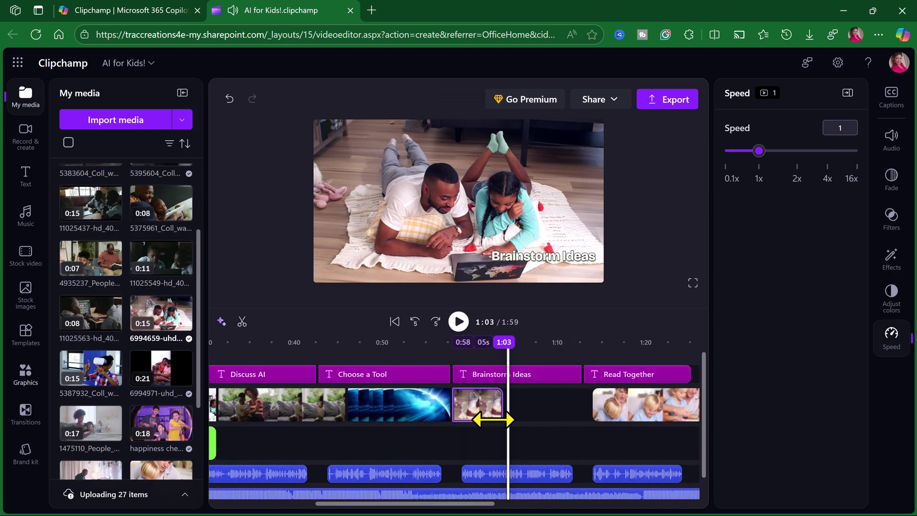
{"action": "left_click", "coordinate": [458, 321]}
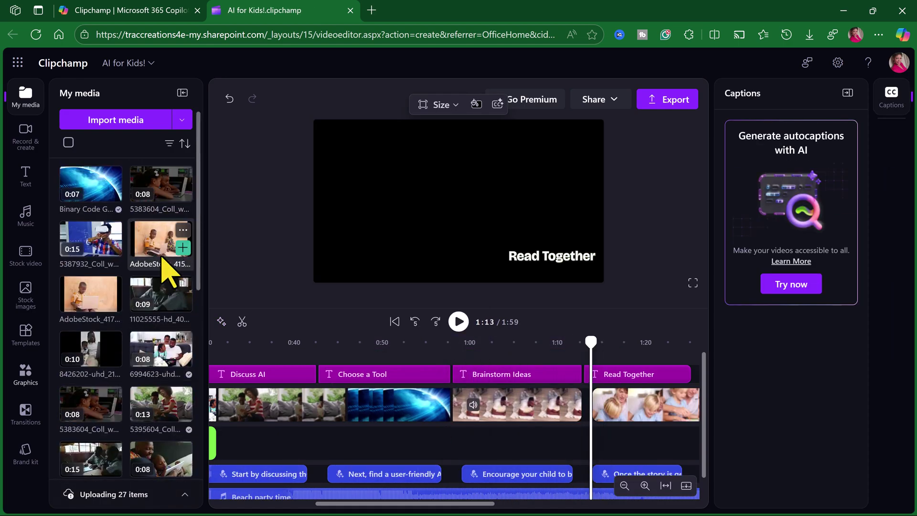
- Move the family clip to its new timeline position, bringing the video to 1:43, and return to 0:00
{"action": "left_click", "coordinate": [620, 405]}
{"action": "left_click", "coordinate": [459, 322]}
{"action": "left_click_drag", "start_coordinate": [523, 405], "coordinate": [334, 405]}
{"action": "left_click", "coordinate": [458, 321]}
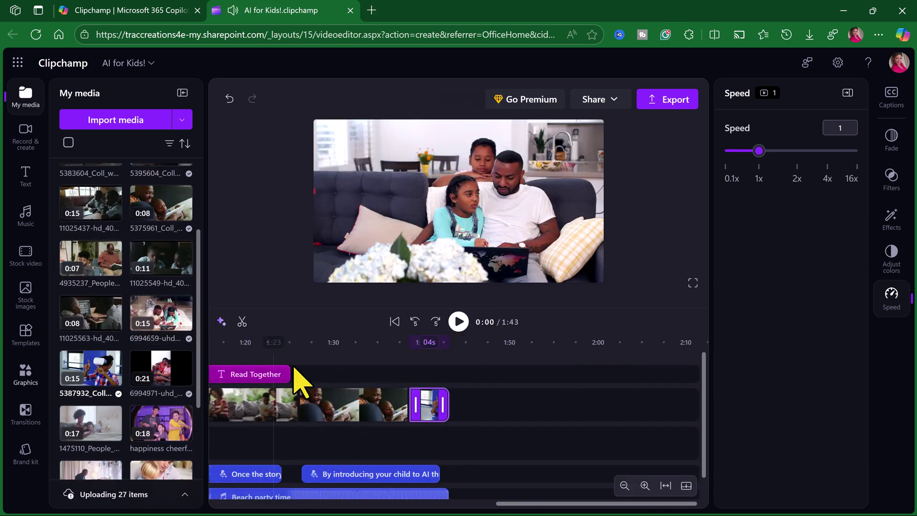
{"action": "left_click_drag", "start_coordinate": [546, 507], "coordinate": [268, 506]}
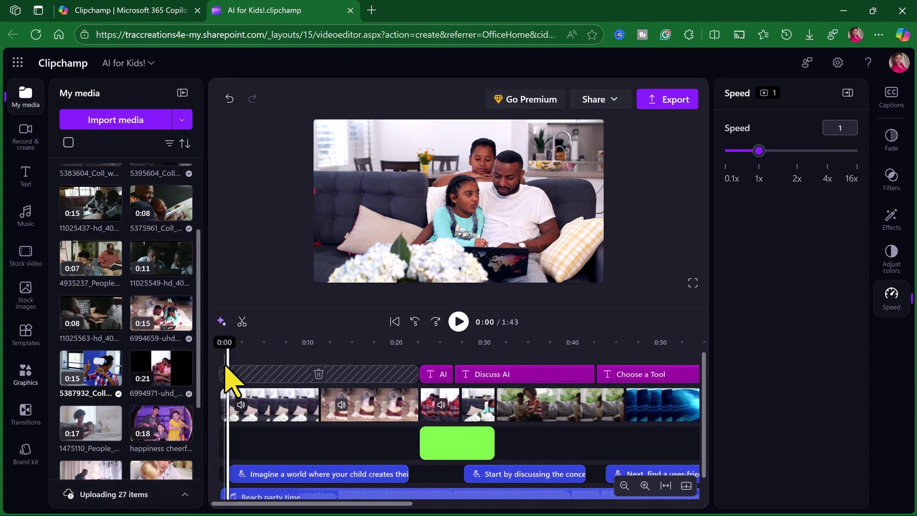
{"action": "left_click_drag", "start_coordinate": [228, 341], "coordinate": [217, 345]}
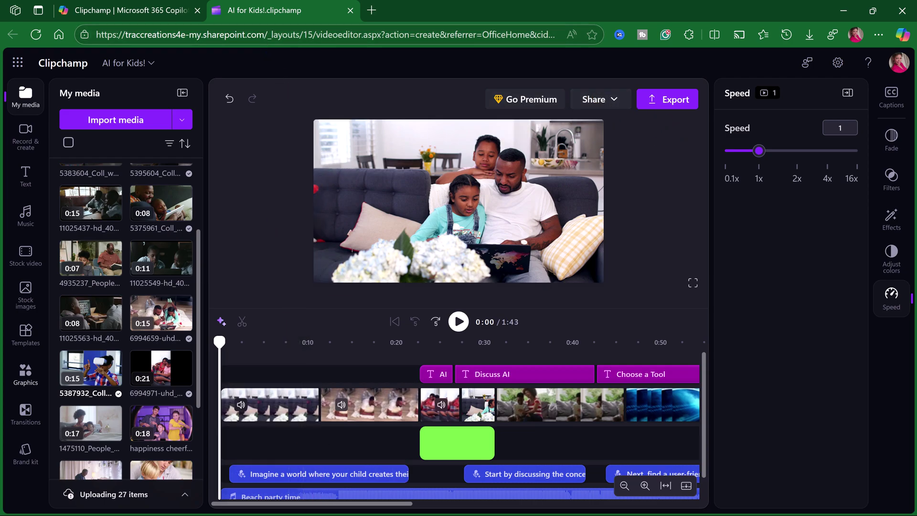
{"action": "scroll", "coordinate": [303, 476], "scroll_direction": "down", "scroll_amount": 1}
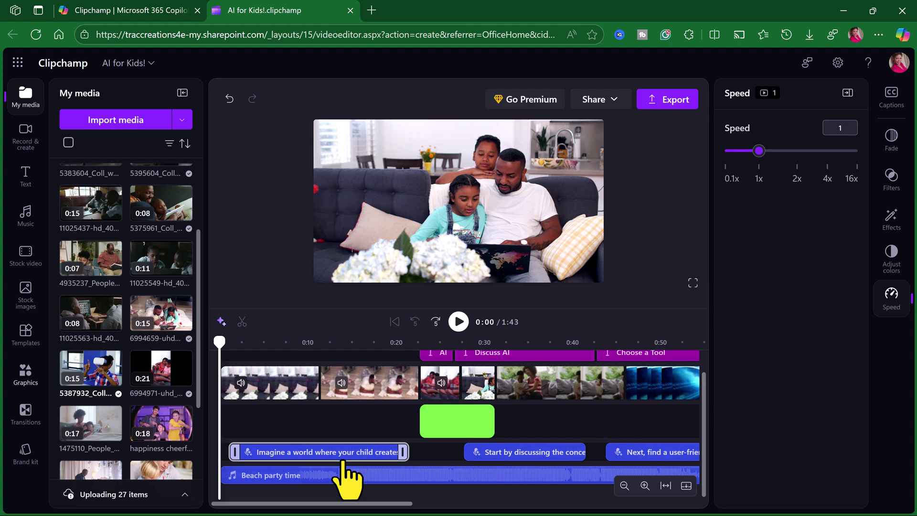
{"action": "scroll", "coordinate": [224, 336], "scroll_direction": "up", "scroll_amount": 1}
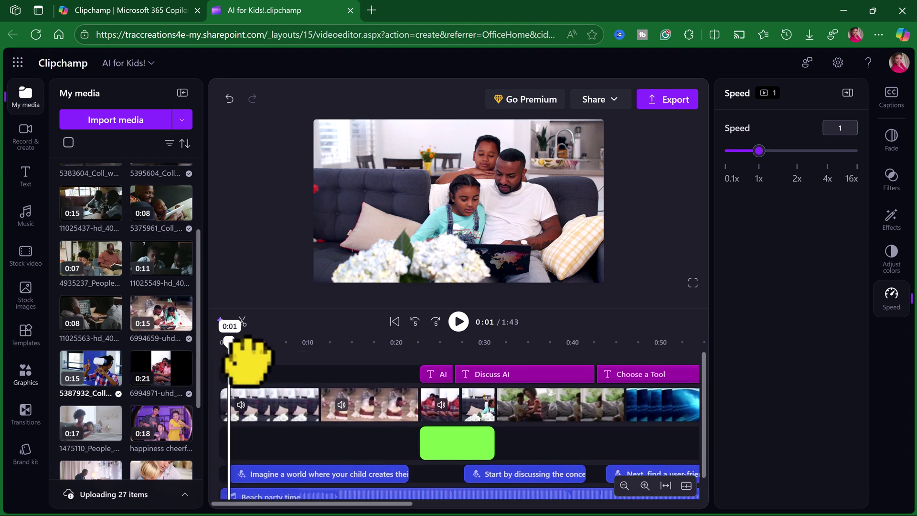
- Add the test sentence 'I add text here.' to the opening voiceover's text-to-speech script and save
{"action": "left_click", "coordinate": [247, 342]}
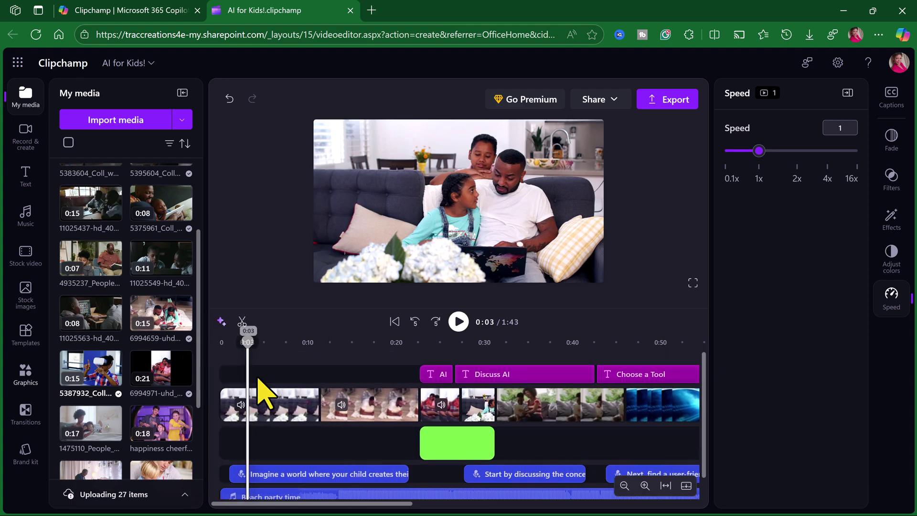
{"action": "left_click", "coordinate": [310, 477]}
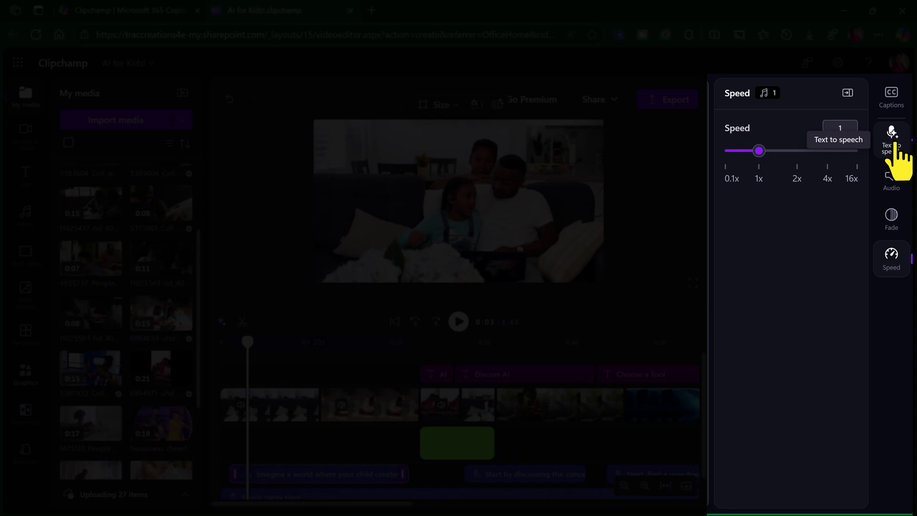
{"action": "left_click", "coordinate": [895, 143]}
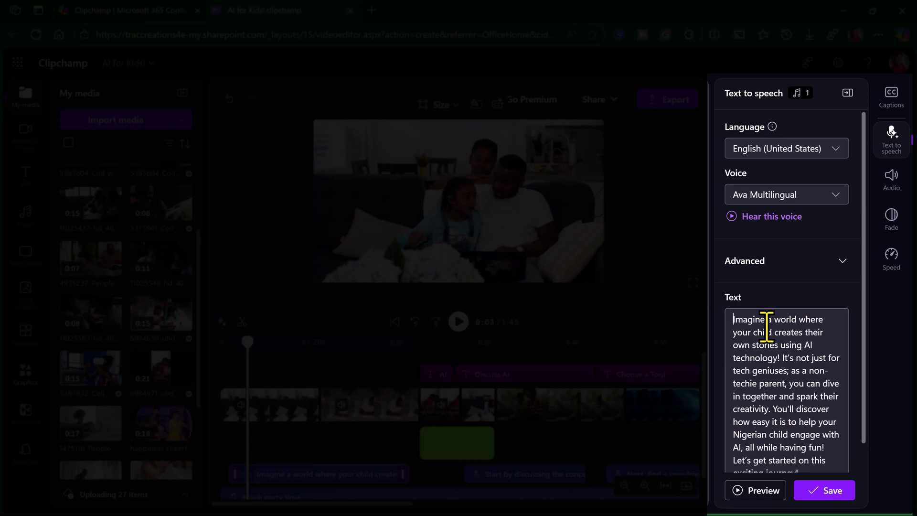
{"action": "type", "text": "I "}
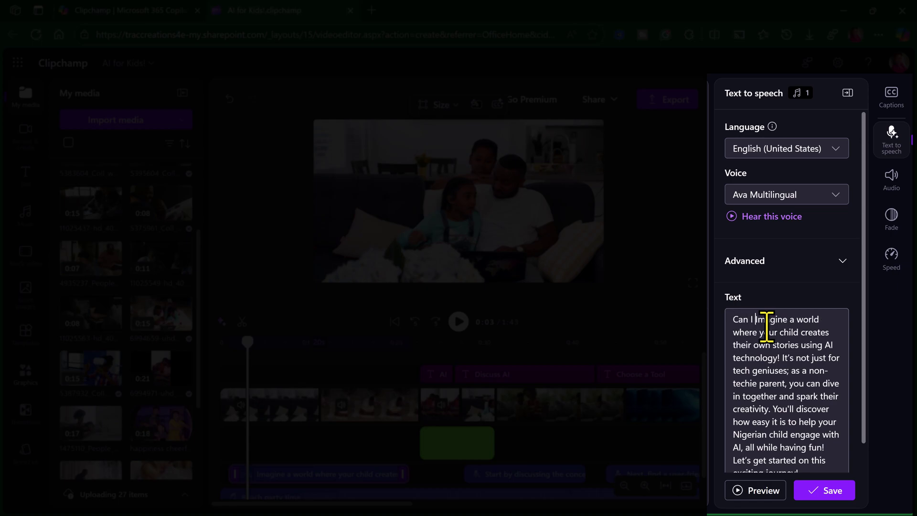
{"action": "type", "text": "add tex"}
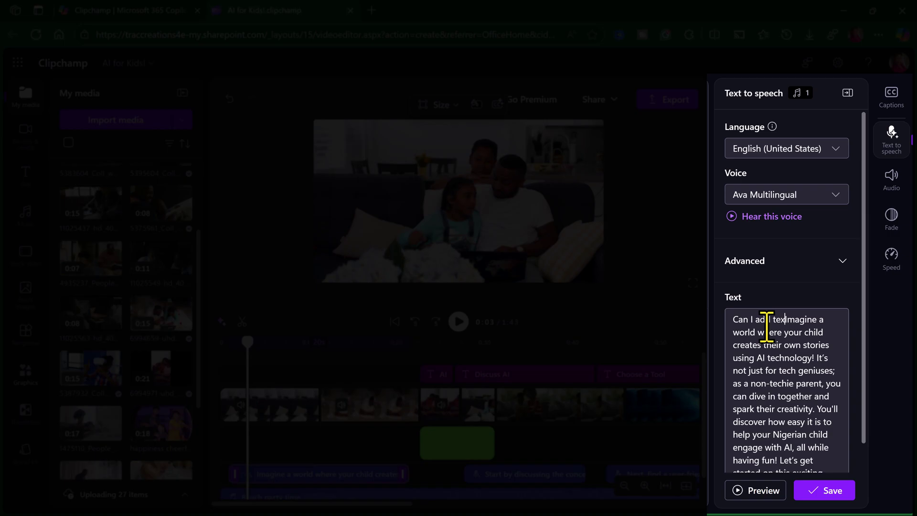
{"action": "type", "text": "t here."}
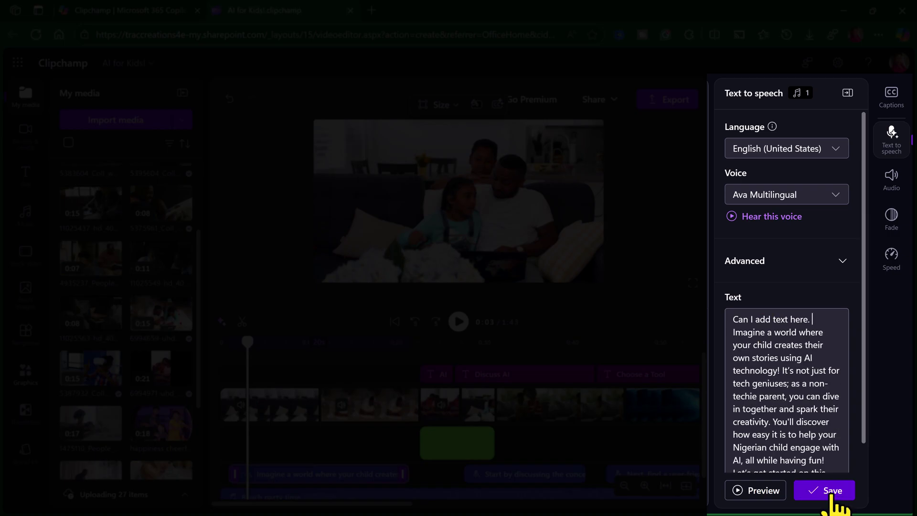
{"action": "left_click", "coordinate": [832, 494]}
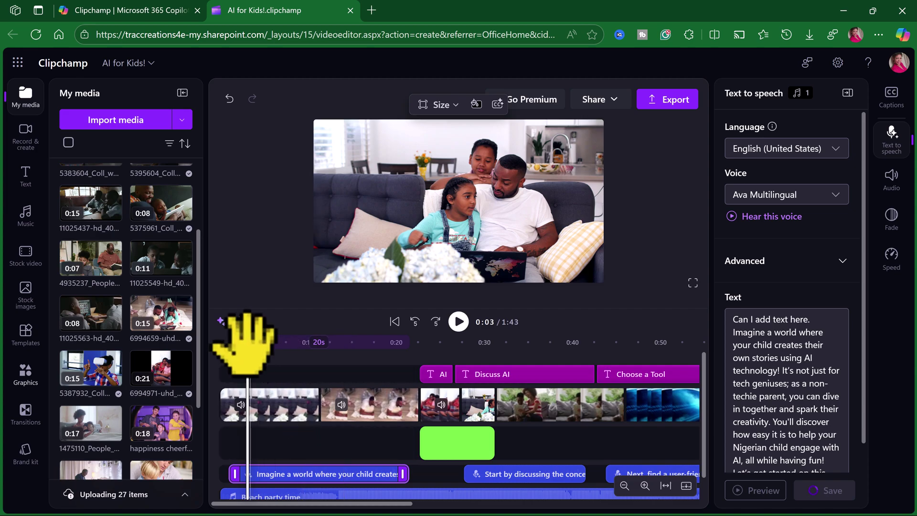
- Play the voiceover from the start, then delete the test sentence from the script
{"action": "left_click_drag", "start_coordinate": [248, 342], "coordinate": [234, 342]}
{"action": "left_click", "coordinate": [458, 321]}
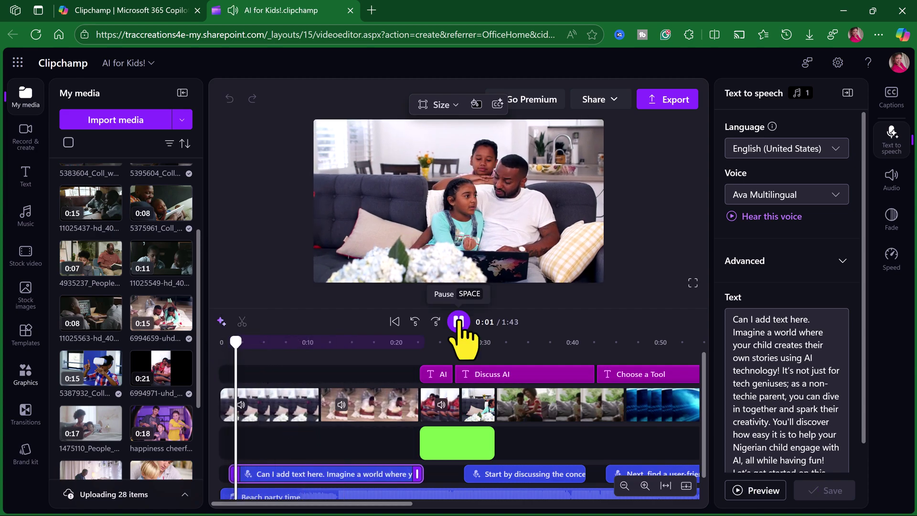
{"action": "left_click", "coordinate": [459, 323]}
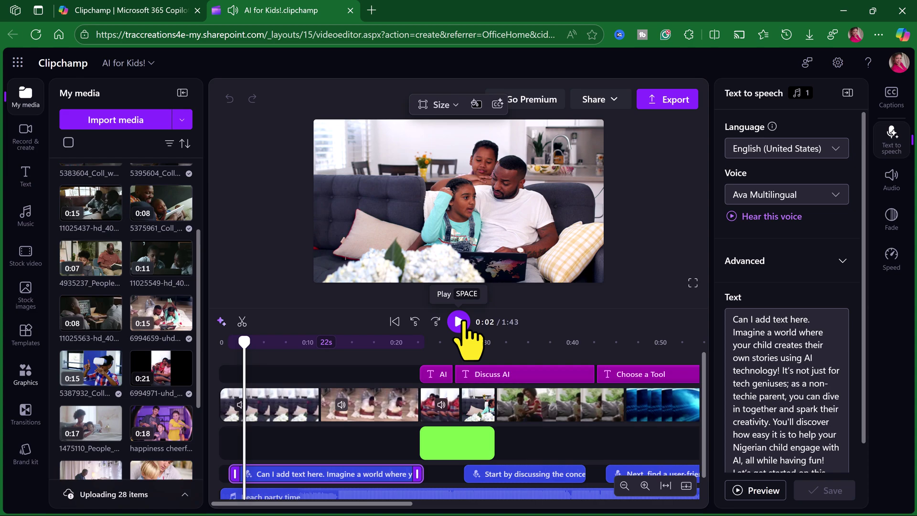
{"action": "left_click", "coordinate": [819, 314]}
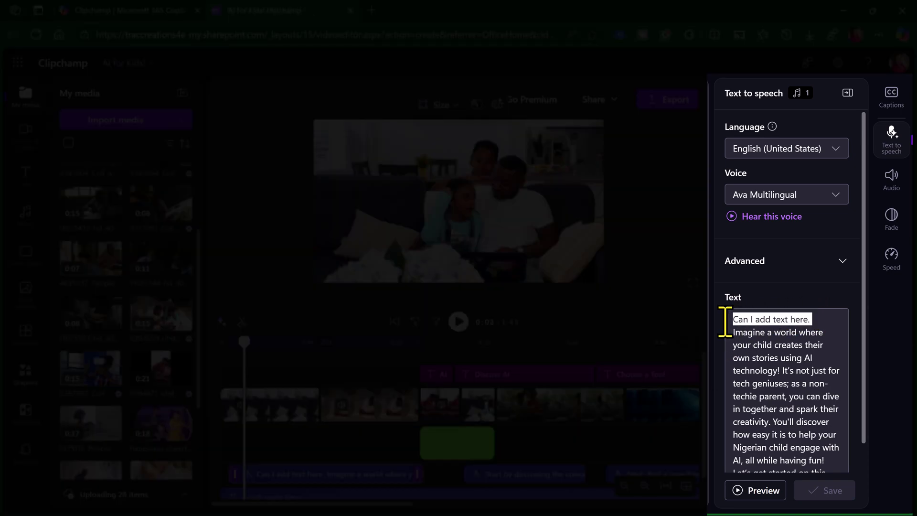
{"action": "key", "text": "BackSpace"}
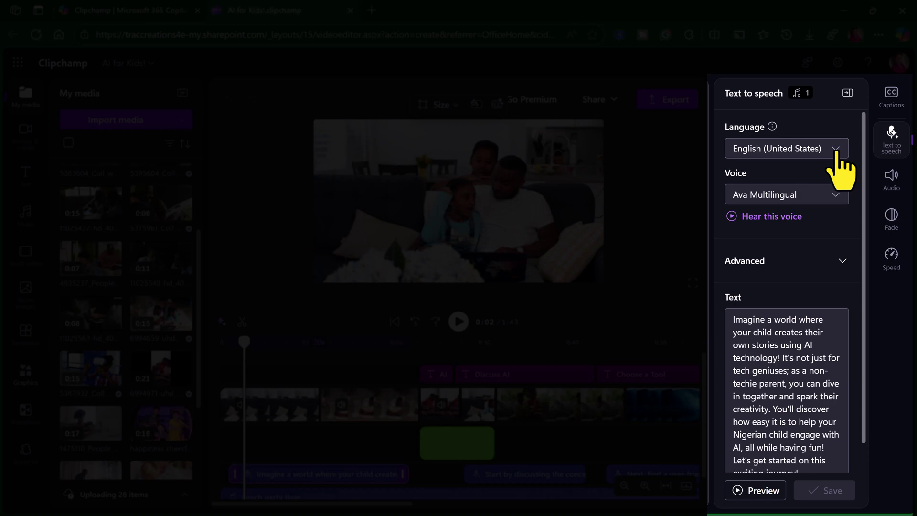
- Search 'Nigeria' to set the opening voiceover to English (Nigeria), choose Ezinne, and save
{"action": "left_click", "coordinate": [836, 149]}
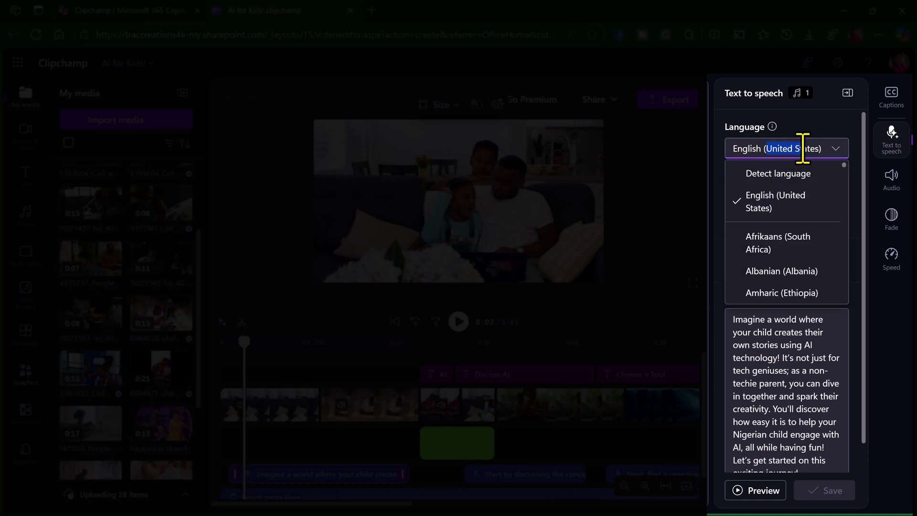
{"action": "left_click_drag", "start_coordinate": [816, 149], "coordinate": [820, 149]}
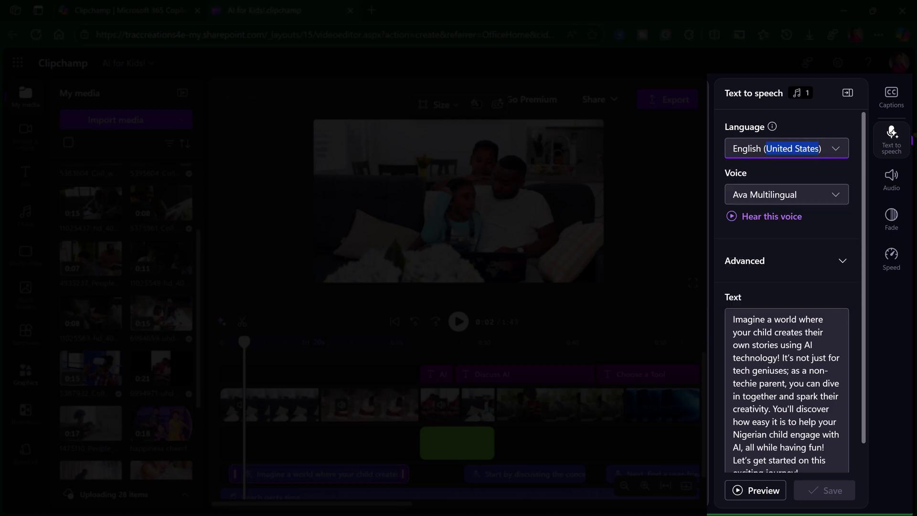
{"action": "type", "text": "Nigeria"}
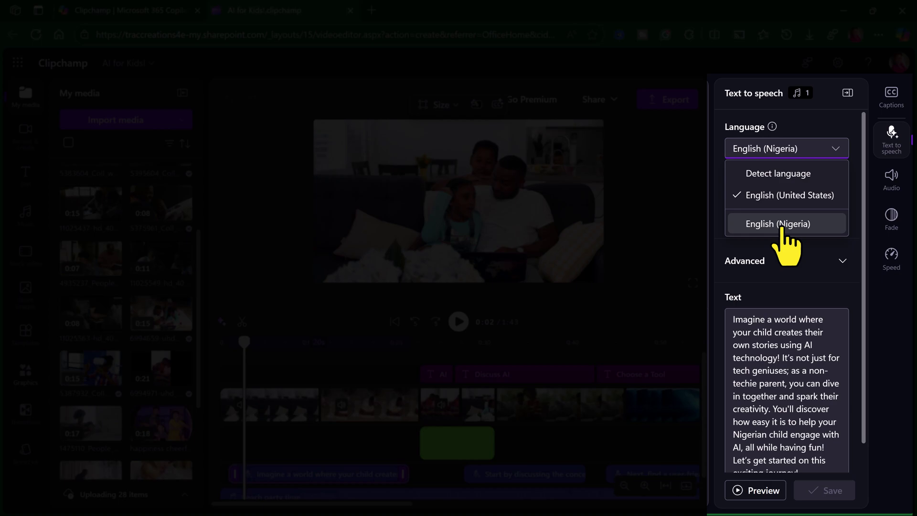
{"action": "left_click", "coordinate": [787, 224]}
{"action": "left_click", "coordinate": [839, 196]}
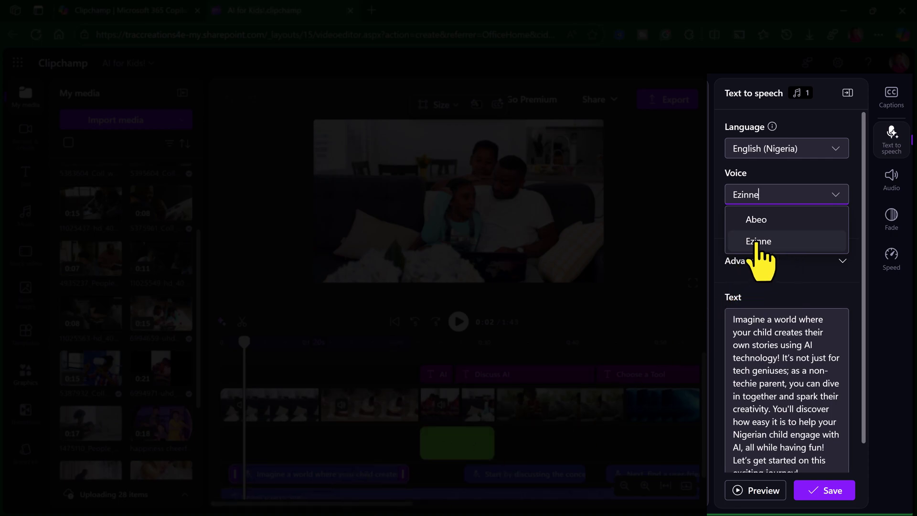
{"action": "left_click", "coordinate": [760, 240]}
{"action": "left_click", "coordinate": [831, 494]}
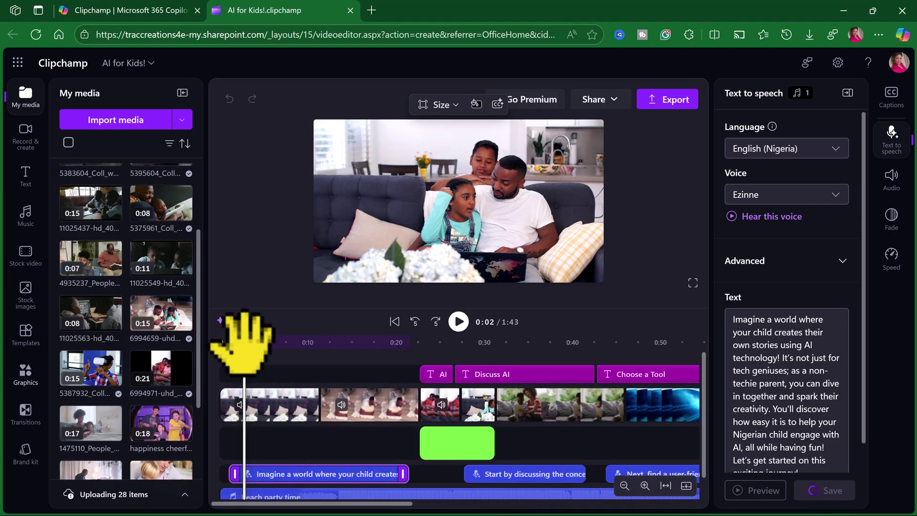
{"action": "left_click_drag", "start_coordinate": [325, 368], "coordinate": [521, 394]}
- Set the 'Start by discussing' voiceover to English (Nigeria) with the Abeo voice
{"action": "left_click", "coordinate": [562, 475]}
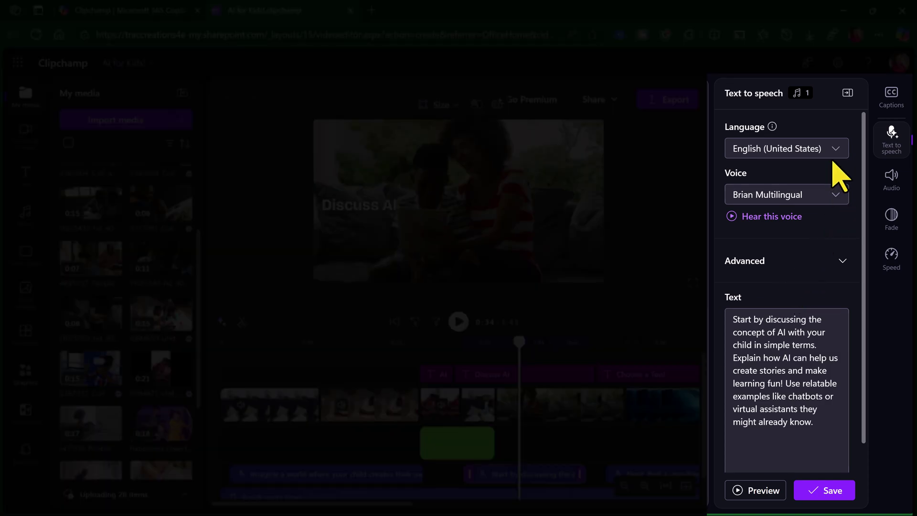
{"action": "left_click", "coordinate": [838, 153]}
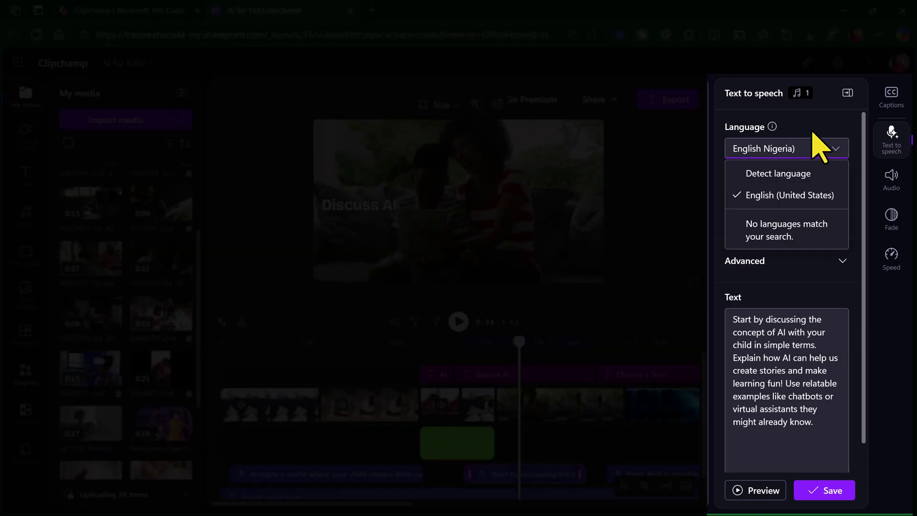
{"action": "type", "text": "("}
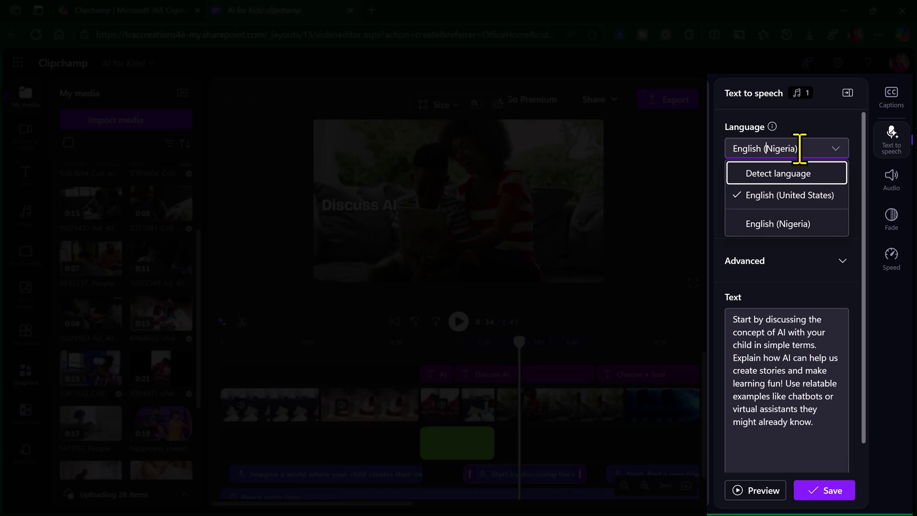
{"action": "key", "text": "Return"}
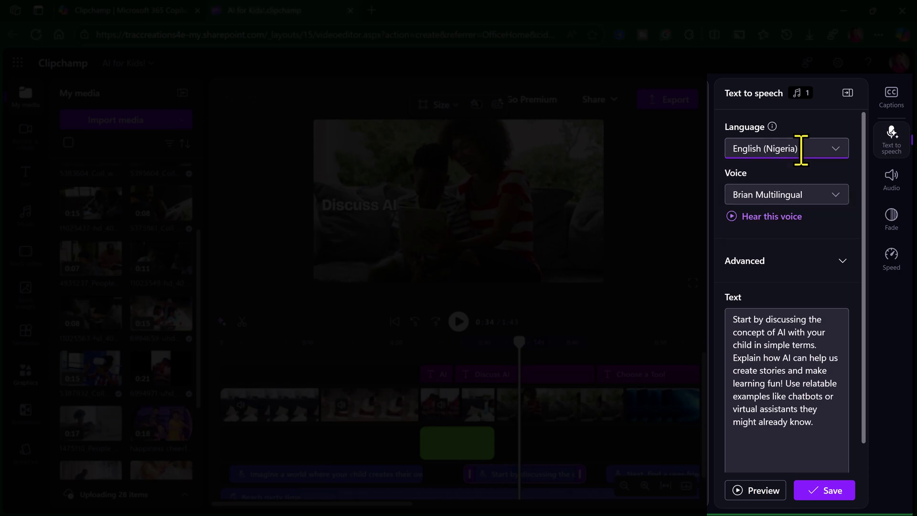
{"action": "left_click", "coordinate": [801, 148]}
{"action": "left_click", "coordinate": [774, 222]}
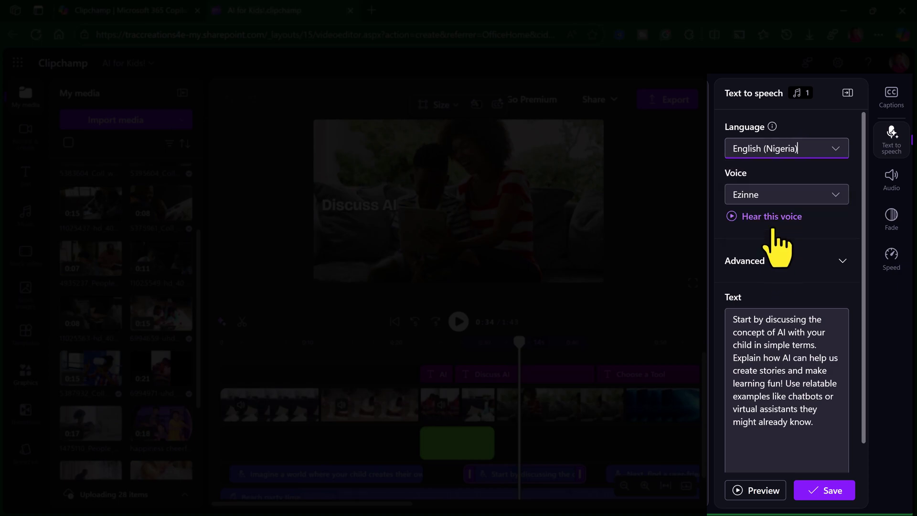
{"action": "left_click", "coordinate": [833, 197]}
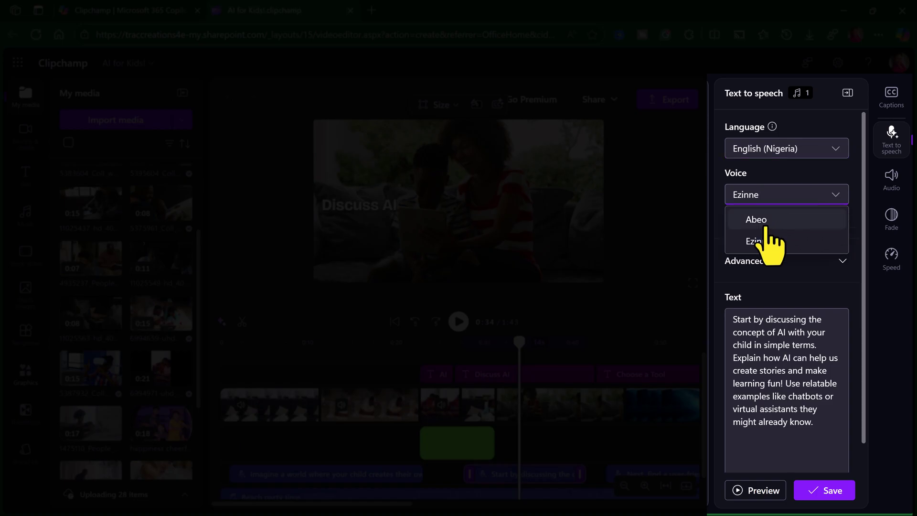
{"action": "left_click", "coordinate": [758, 220]}
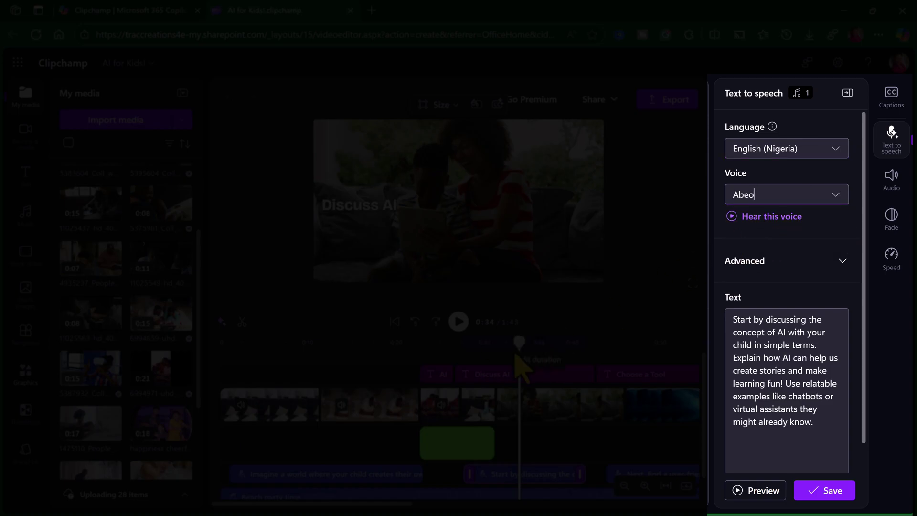
- Review the 'Next, find' and 'Once the story' voiceovers, then close the text-to-speech panel
{"action": "left_click_drag", "start_coordinate": [516, 353], "coordinate": [649, 363]}
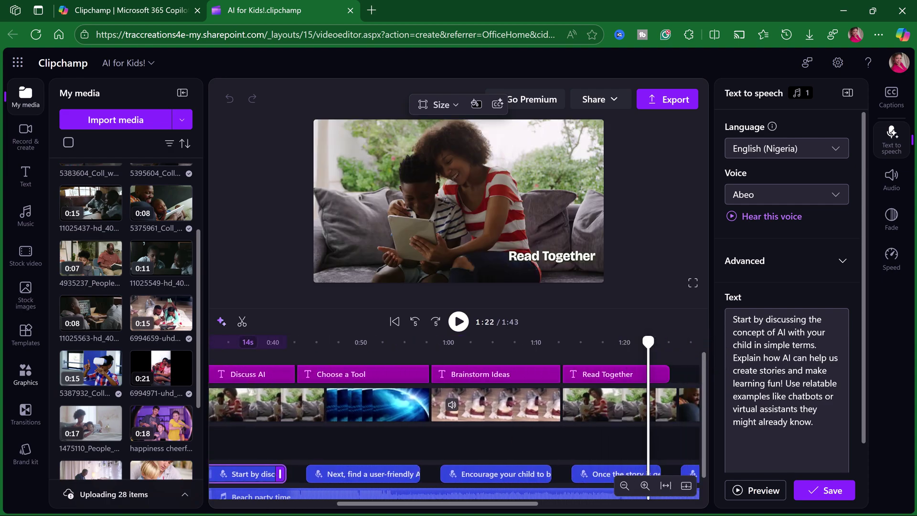
{"action": "left_click", "coordinate": [348, 475]}
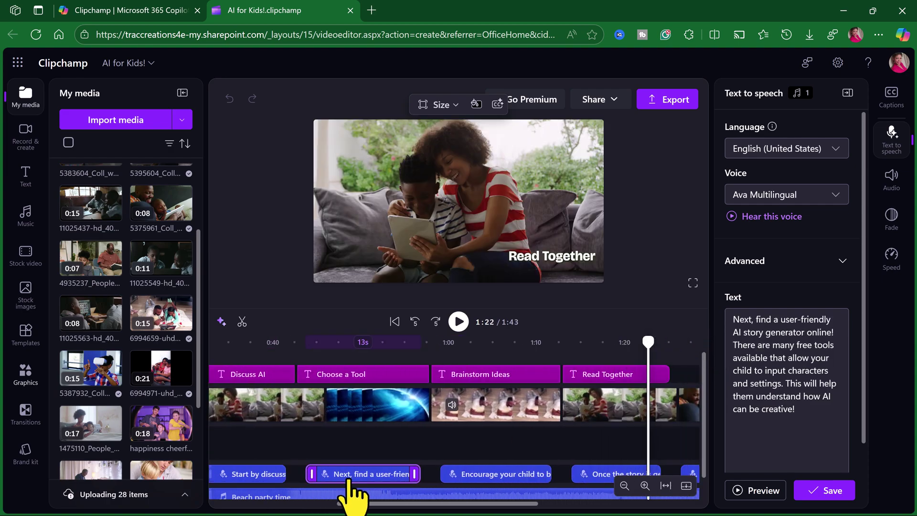
{"action": "left_click", "coordinate": [594, 475], "text": "shift"}
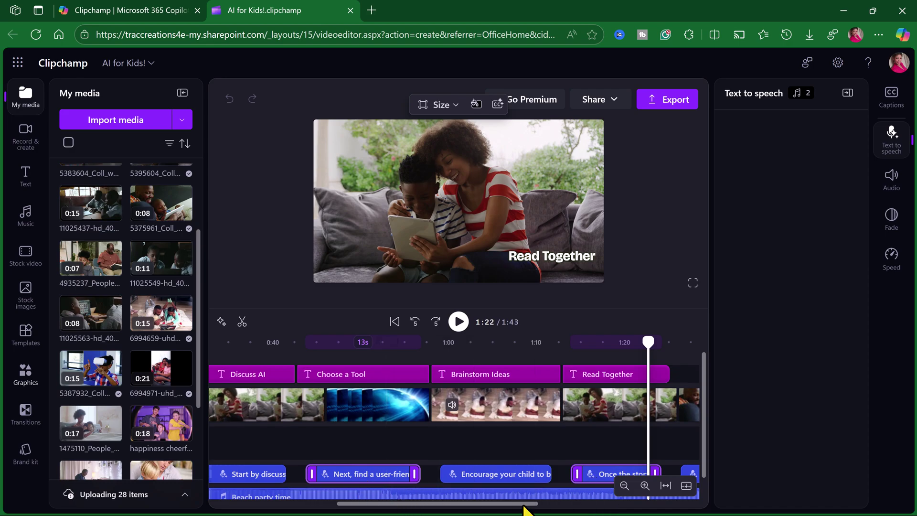
{"action": "left_click", "coordinate": [893, 152]}
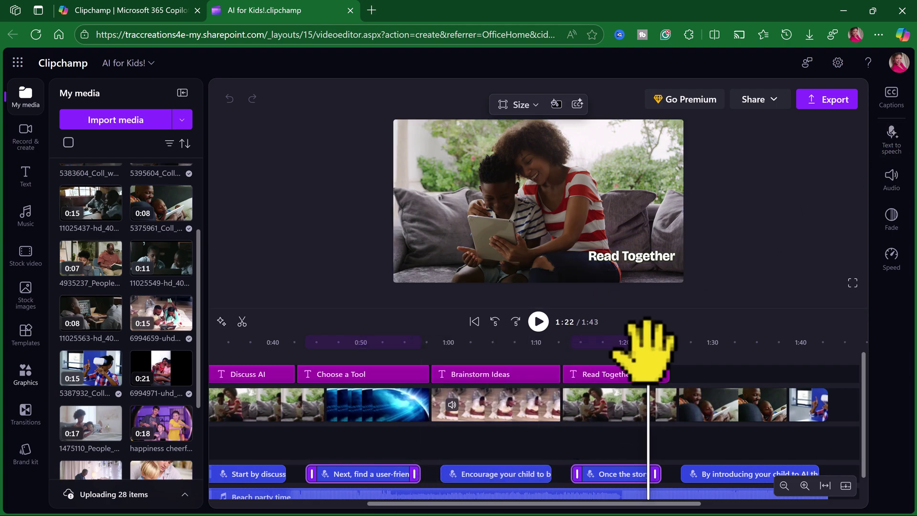
{"action": "left_click_drag", "start_coordinate": [647, 342], "coordinate": [384, 430]}
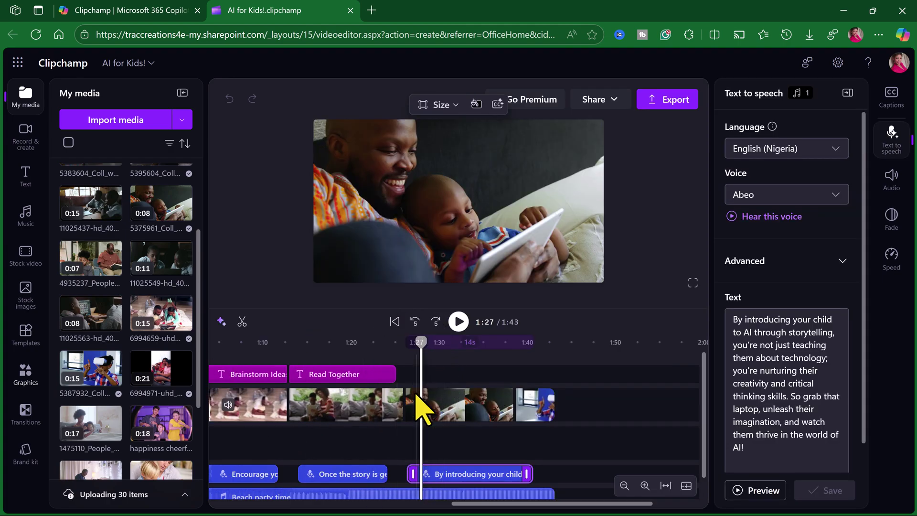
- Play the video from the start to 1:34 and right-click the final VR clip
{"action": "left_click", "coordinate": [394, 323]}
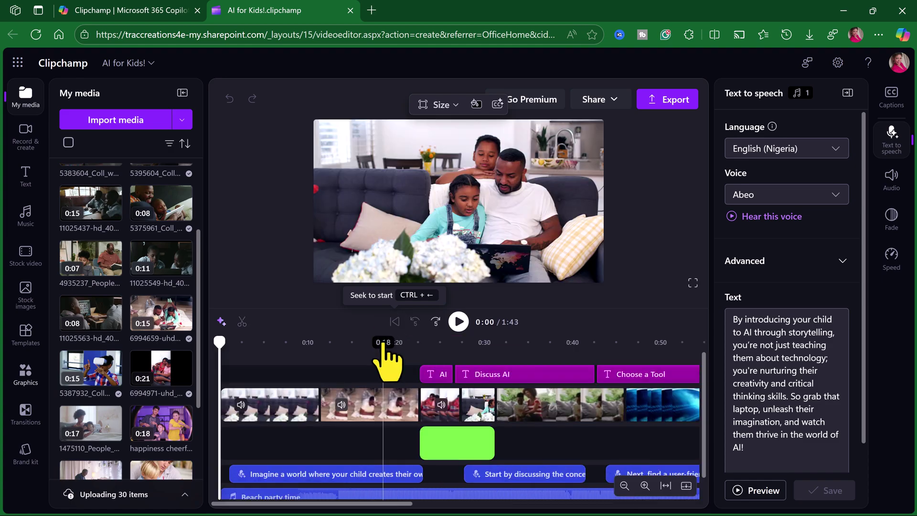
{"action": "left_click", "coordinate": [458, 321]}
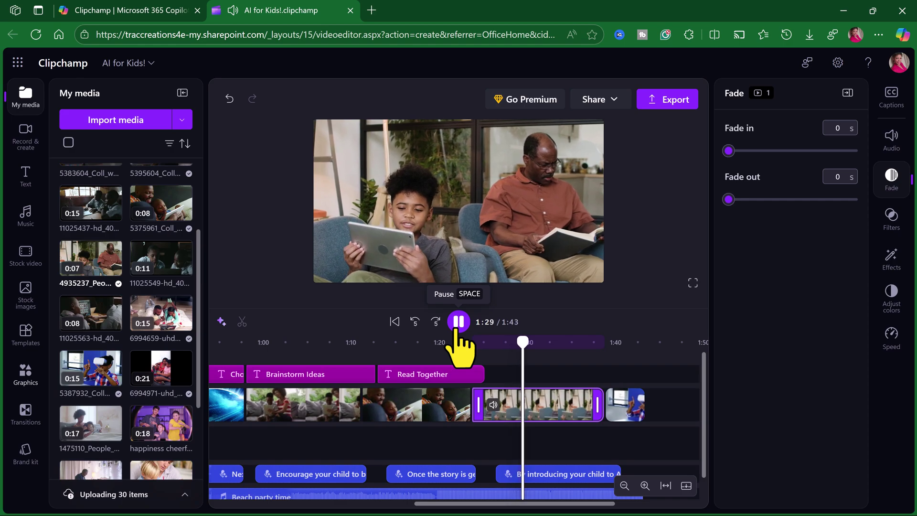
{"action": "right_click", "coordinate": [573, 406]}
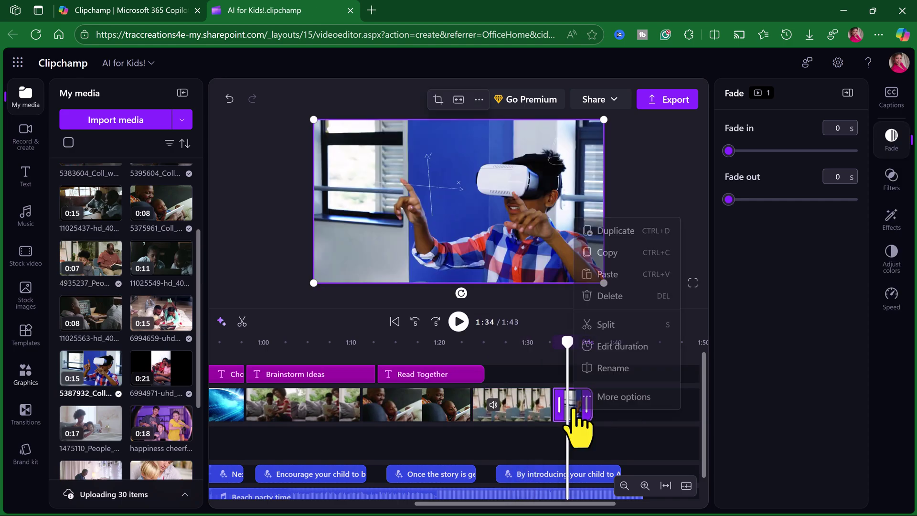
- Apply the Comic effect to the final VR-headset clip at 1:34
{"action": "left_click", "coordinate": [629, 234]}
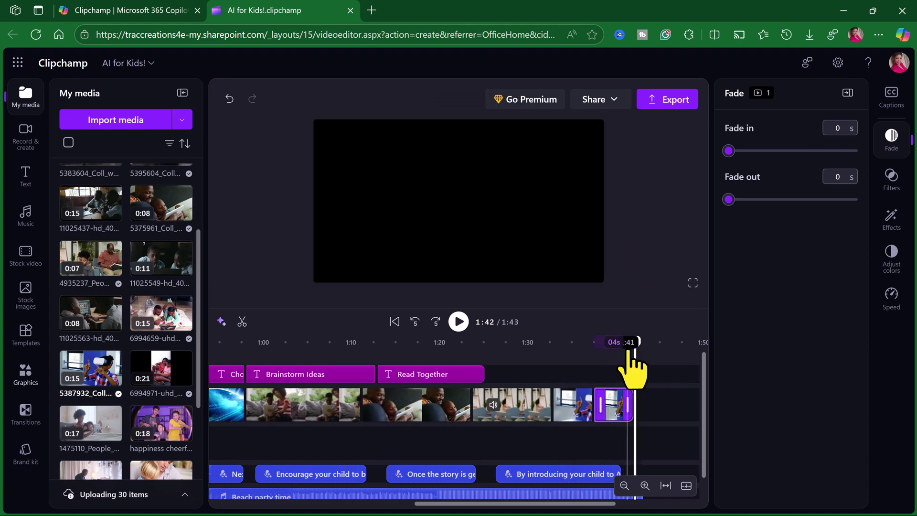
{"action": "left_click_drag", "start_coordinate": [623, 340], "coordinate": [608, 365]}
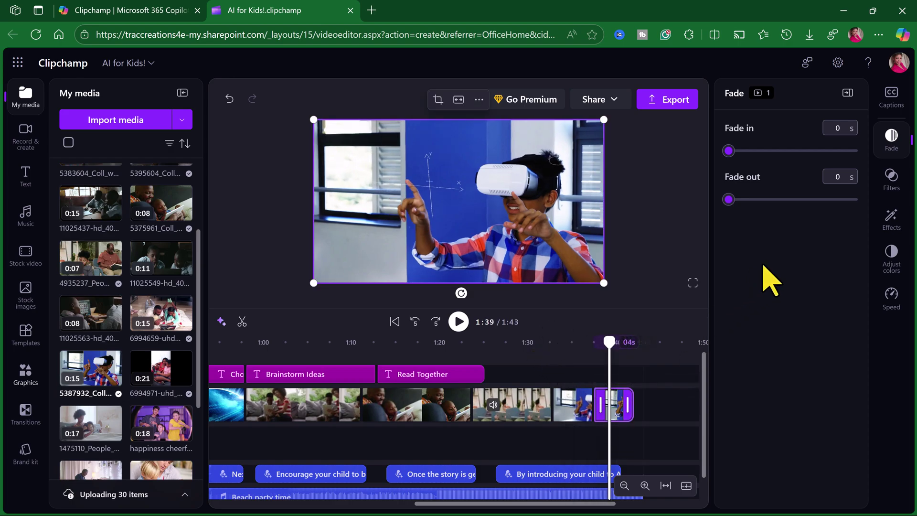
{"action": "left_click", "coordinate": [894, 221]}
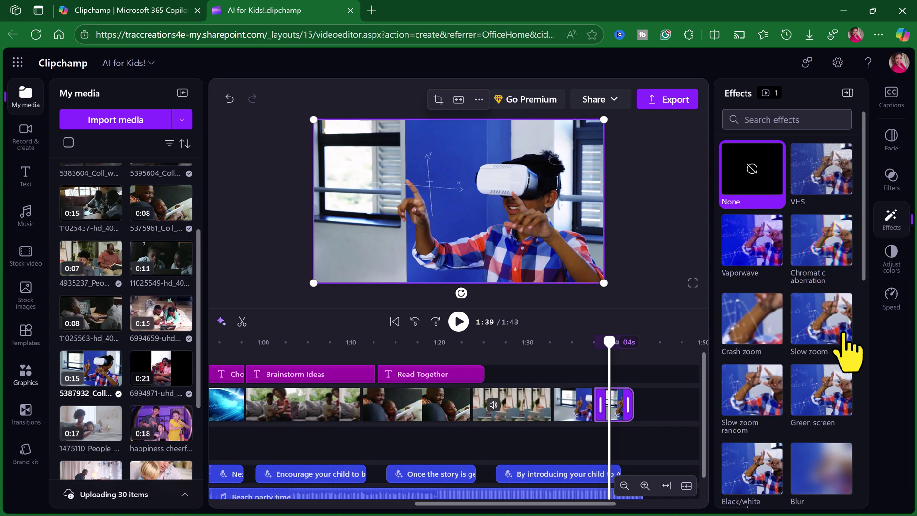
{"action": "scroll", "coordinate": [812, 432], "scroll_direction": "down", "scroll_amount": 3}
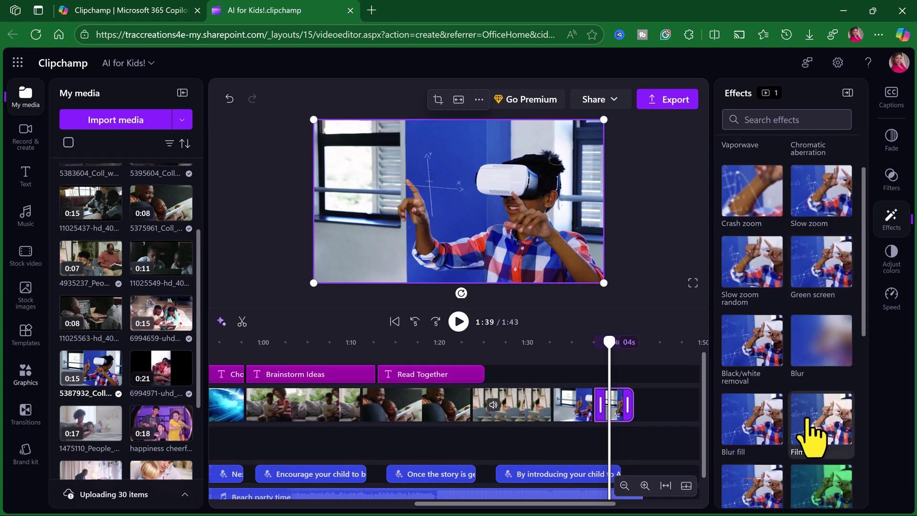
{"action": "scroll", "coordinate": [786, 401], "scroll_direction": "down", "scroll_amount": 4}
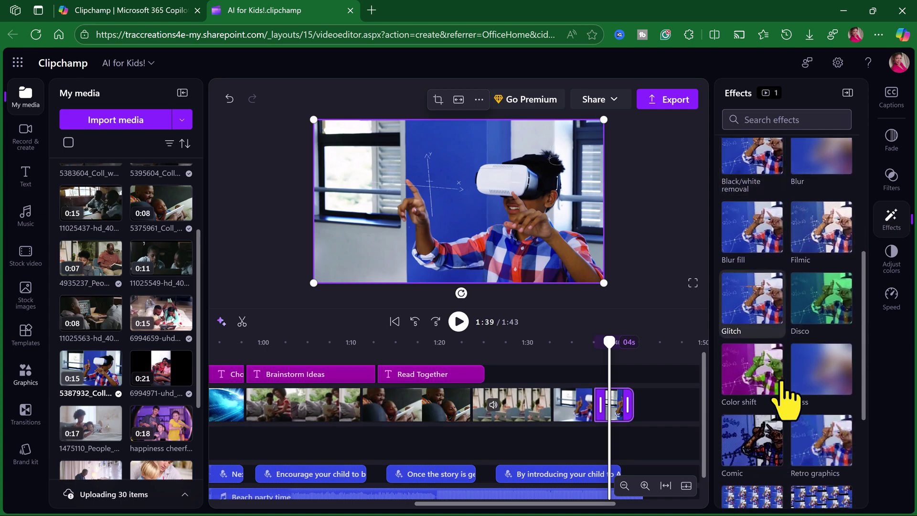
{"action": "scroll", "coordinate": [783, 399], "scroll_direction": "down", "scroll_amount": 2}
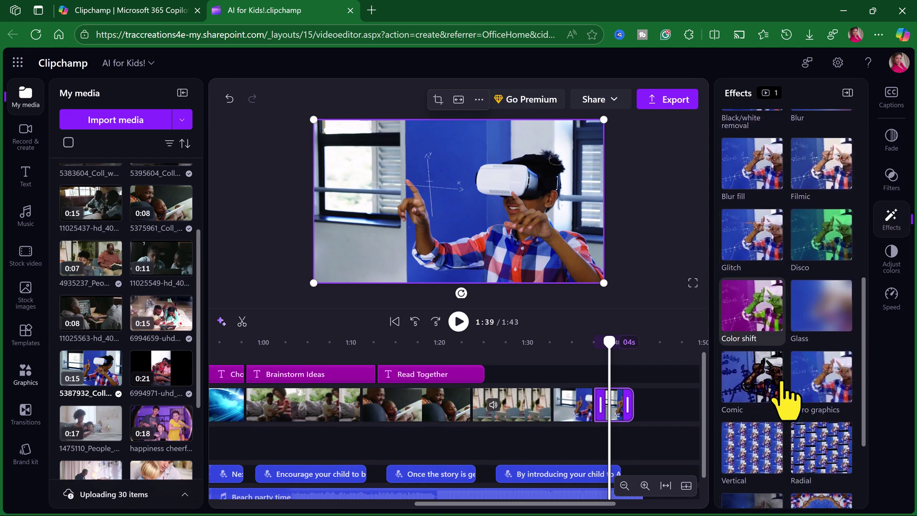
{"action": "left_click", "coordinate": [755, 388]}
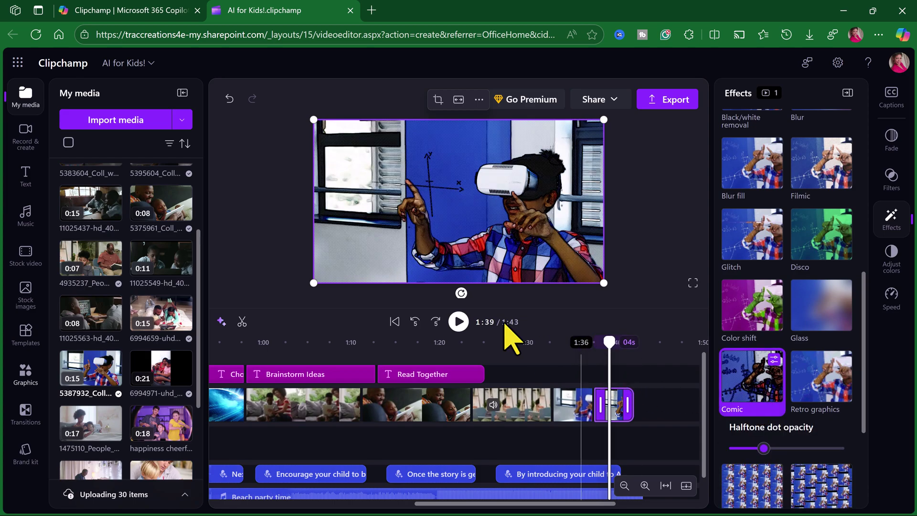
- Play the ending to preview the Comic effect, then move the playhead back to 0:59
{"action": "left_click_drag", "start_coordinate": [608, 362], "coordinate": [572, 342]}
{"action": "left_click", "coordinate": [459, 322]}
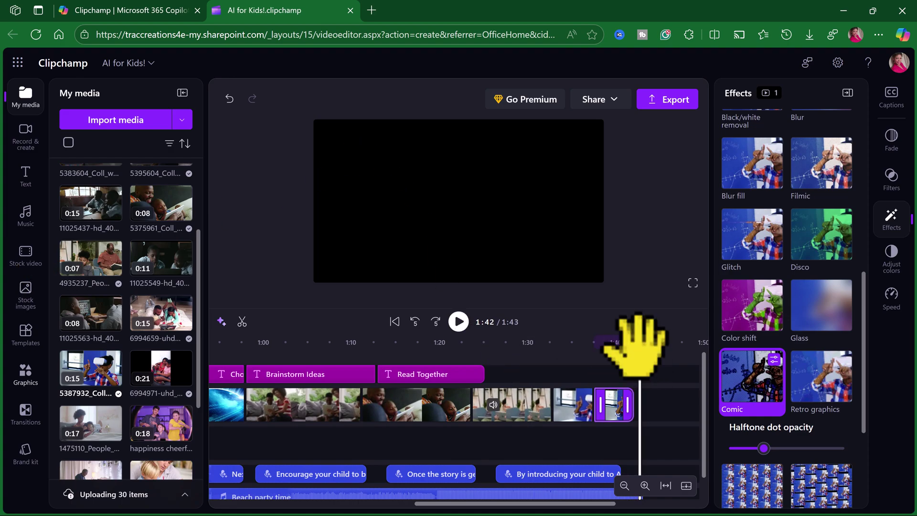
{"action": "left_click_drag", "start_coordinate": [640, 342], "coordinate": [513, 342]}
{"action": "left_click_drag", "start_coordinate": [469, 380], "coordinate": [260, 400]}
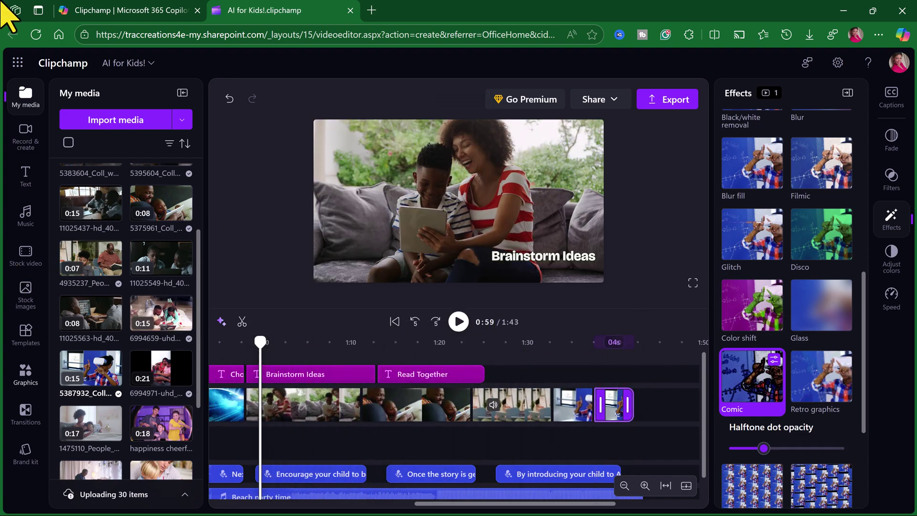
- Show the Transitions collection and select eight opening clips on the video track
{"action": "left_click", "coordinate": [24, 420]}
{"action": "left_click_drag", "start_coordinate": [526, 408], "coordinate": [313, 416]}
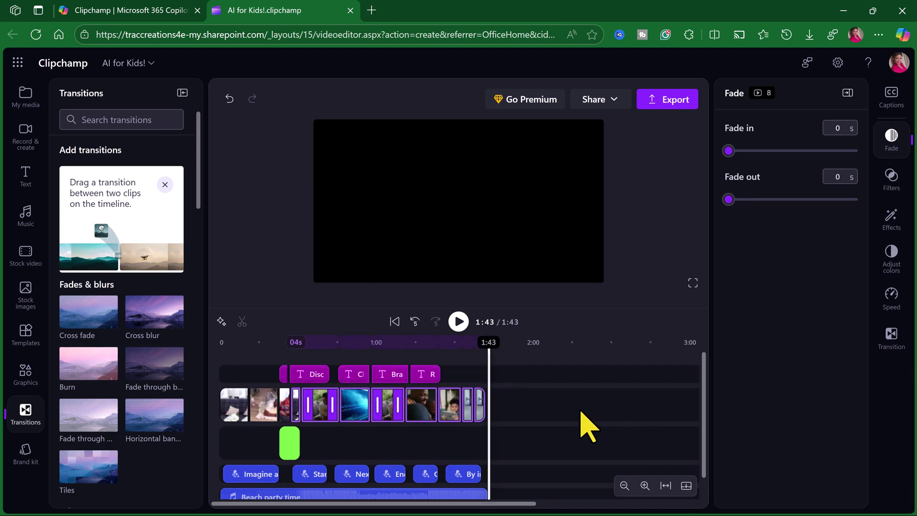
{"action": "left_click", "coordinate": [495, 434]}
{"action": "left_click_drag", "start_coordinate": [511, 413], "coordinate": [253, 417]}
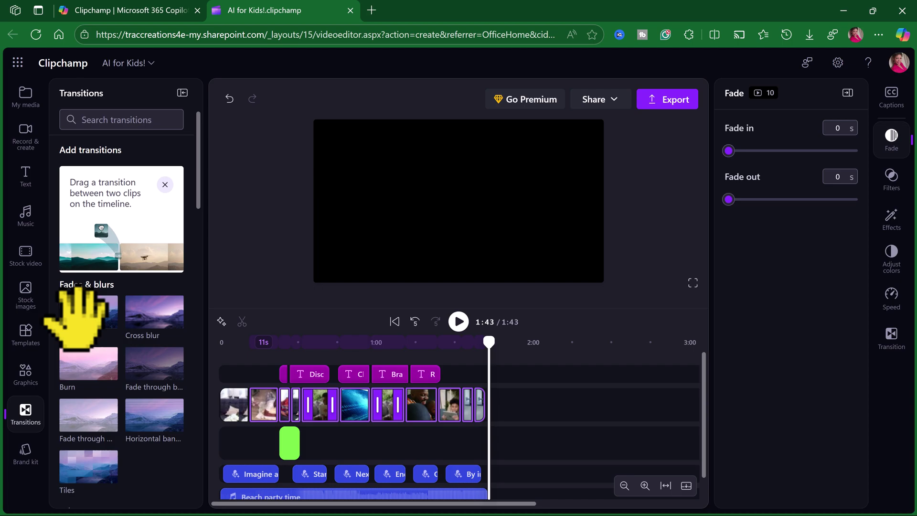
- Place 1-second Cross fade transitions at five joins between the opening clips
{"action": "left_click_drag", "start_coordinate": [91, 306], "coordinate": [242, 416]}
{"action": "left_click_drag", "start_coordinate": [92, 310], "coordinate": [276, 410]}
{"action": "left_click_drag", "start_coordinate": [91, 316], "coordinate": [327, 419]}
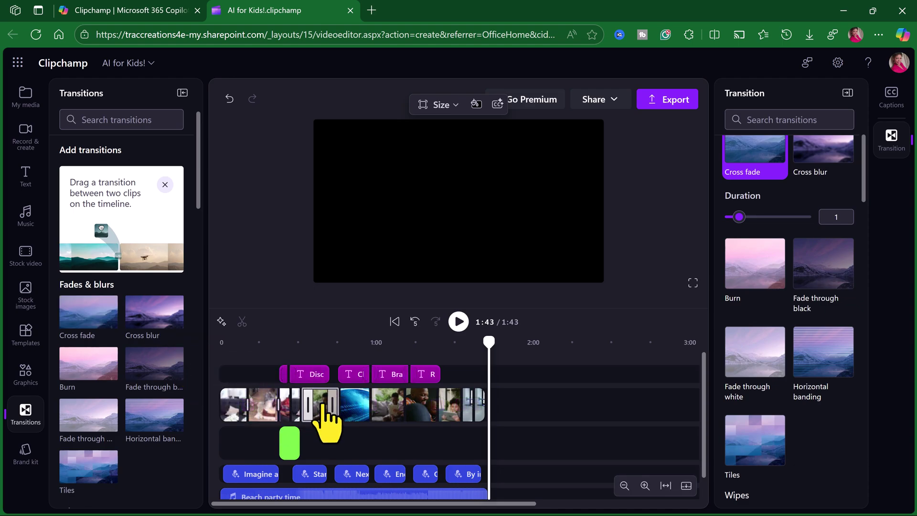
{"action": "left_click_drag", "start_coordinate": [92, 317], "coordinate": [303, 409]}
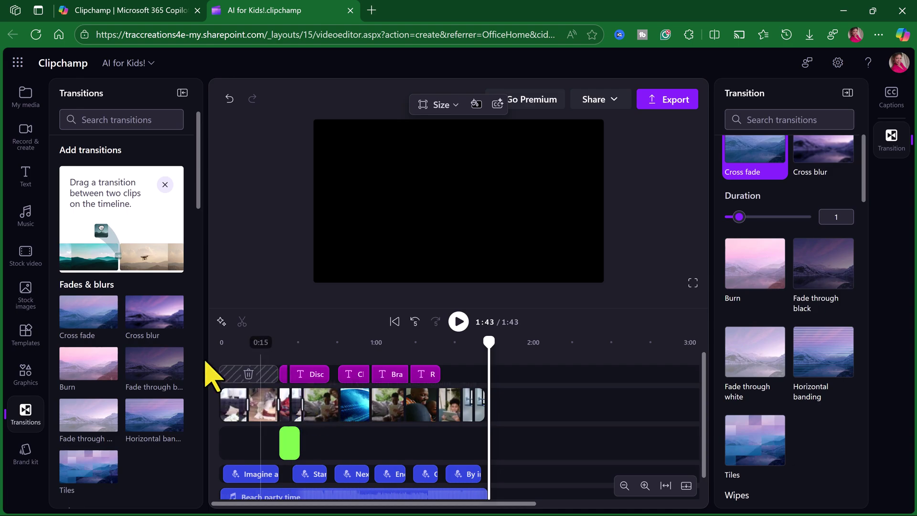
{"action": "left_click_drag", "start_coordinate": [92, 317], "coordinate": [338, 408]}
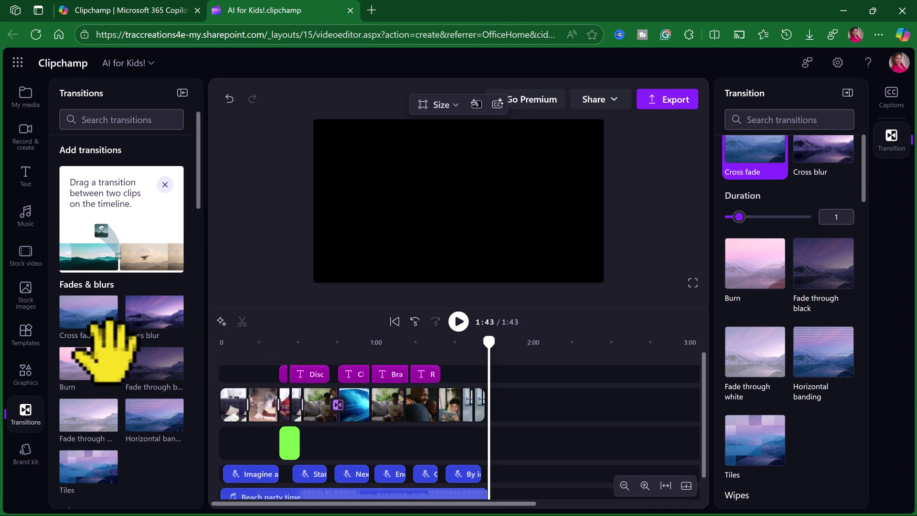
- Try the Close and Thirds transitions on two further clip joins
{"action": "scroll", "coordinate": [103, 310], "scroll_direction": "down", "scroll_amount": 10}
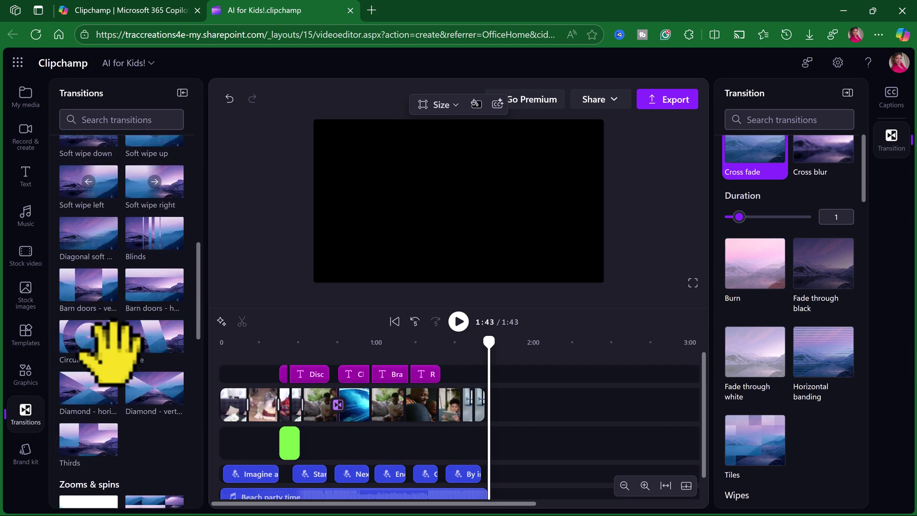
{"action": "scroll", "coordinate": [114, 351], "scroll_direction": "down", "scroll_amount": 1}
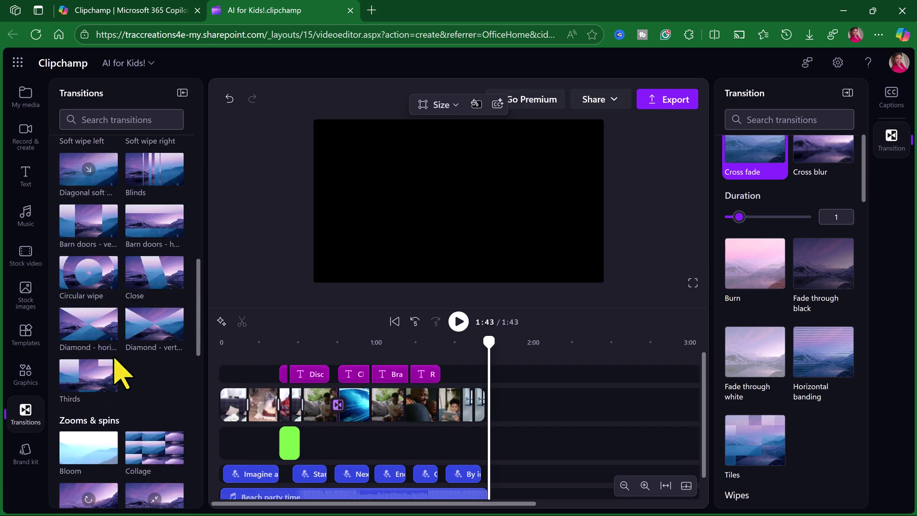
{"action": "left_click_drag", "start_coordinate": [151, 279], "coordinate": [371, 415]}
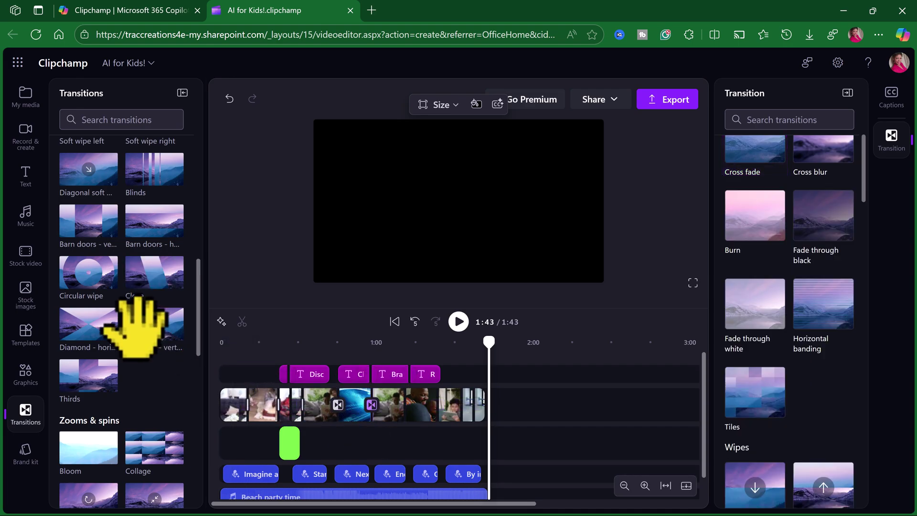
{"action": "scroll", "coordinate": [143, 382], "scroll_direction": "down", "scroll_amount": 2}
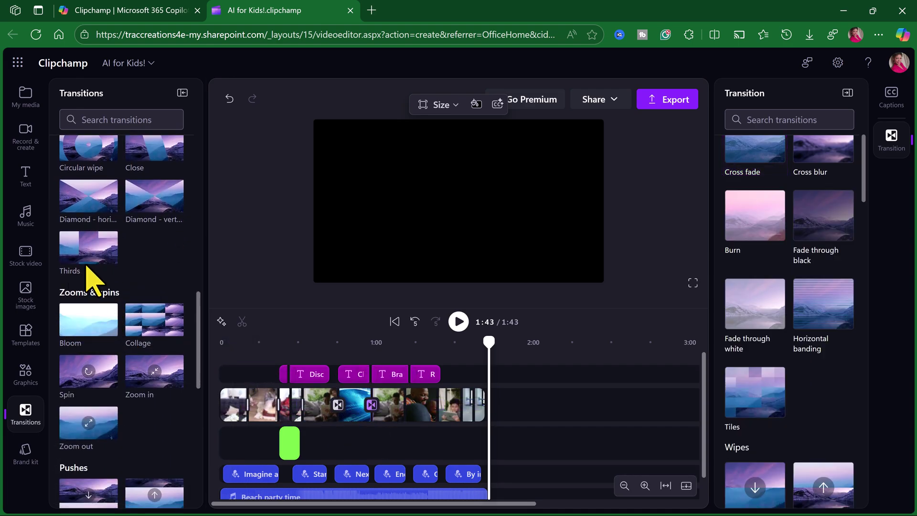
{"action": "left_click_drag", "start_coordinate": [91, 260], "coordinate": [408, 406]}
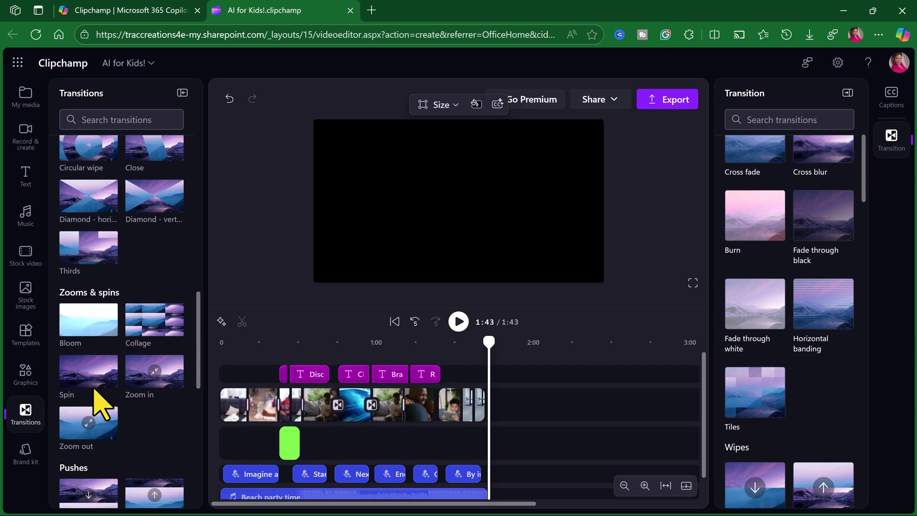
- Add Cross fade transitions at two more joins past the one-minute mark
{"action": "scroll", "coordinate": [153, 334], "scroll_direction": "down", "scroll_amount": 2}
{"action": "scroll", "coordinate": [155, 329], "scroll_direction": "up", "scroll_amount": 3}
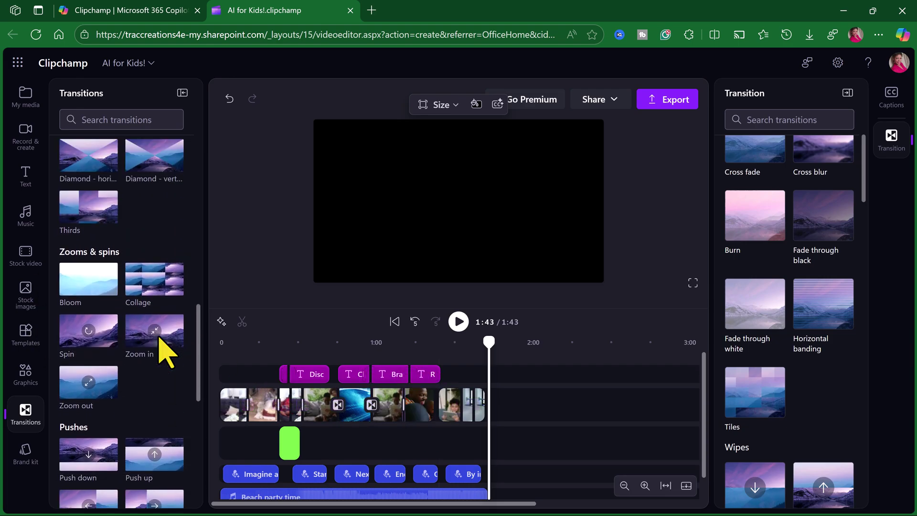
{"action": "scroll", "coordinate": [155, 329], "scroll_direction": "up", "scroll_amount": 3}
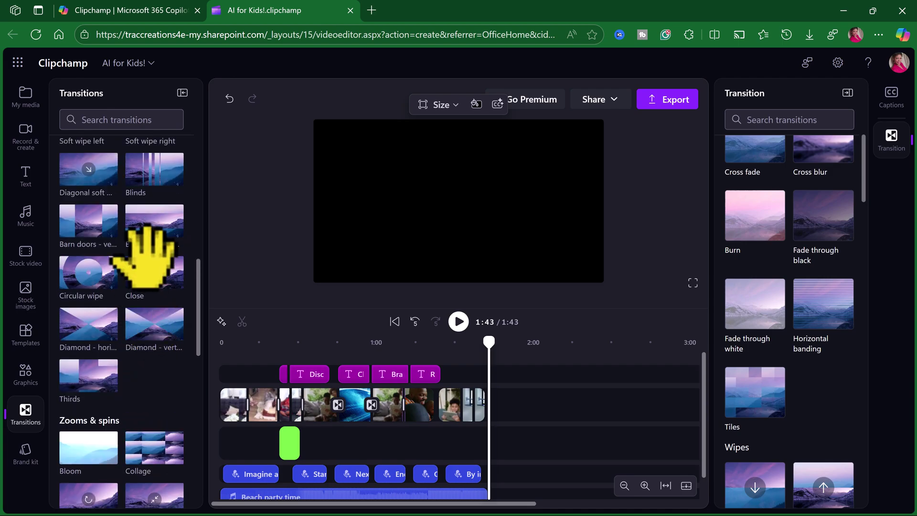
{"action": "scroll", "coordinate": [122, 330], "scroll_direction": "up", "scroll_amount": 5}
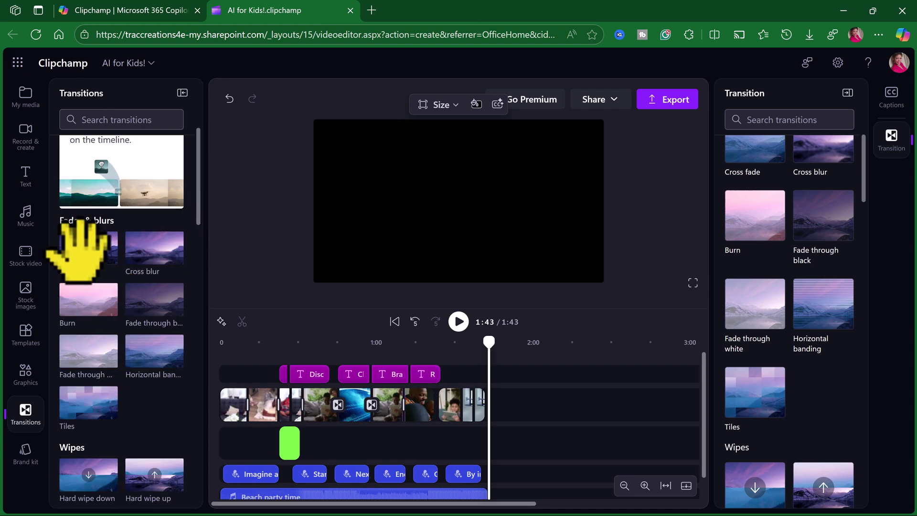
{"action": "left_click_drag", "start_coordinate": [82, 245], "coordinate": [420, 420]}
{"action": "left_click_drag", "start_coordinate": [88, 248], "coordinate": [462, 356]}
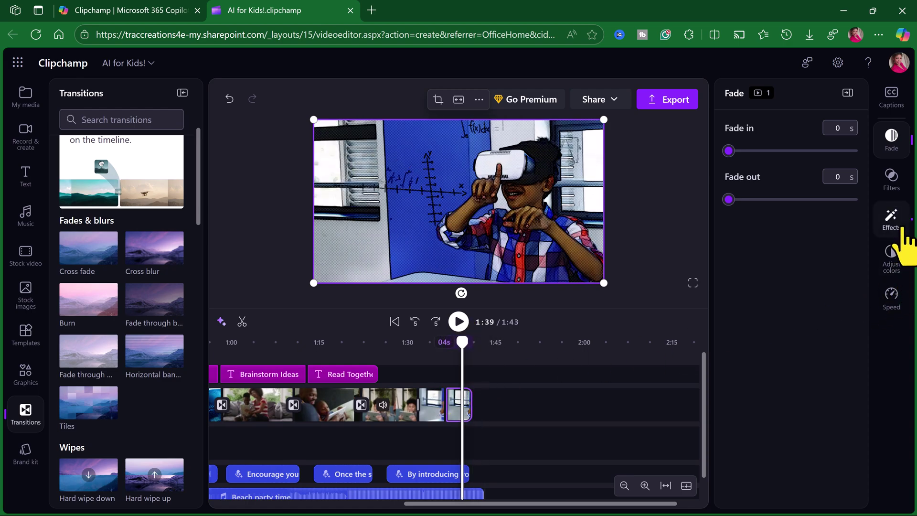
- Apply the Slow zoom random effect to the closing VR headset clip
{"action": "left_click", "coordinate": [891, 220]}
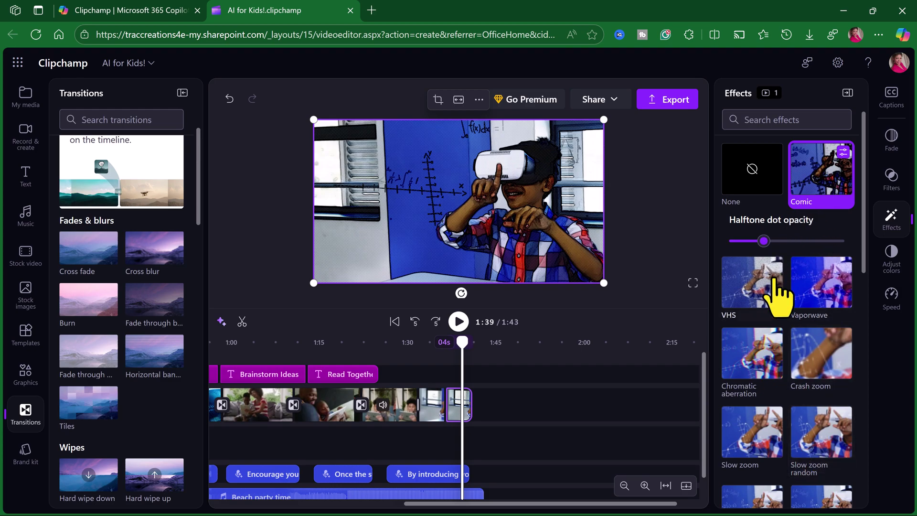
{"action": "scroll", "coordinate": [797, 482], "scroll_direction": "down", "scroll_amount": 5}
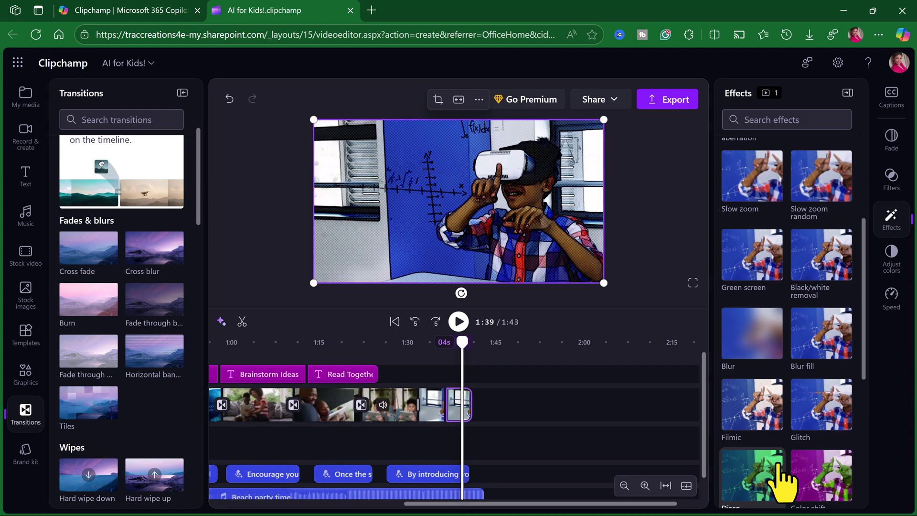
{"action": "scroll", "coordinate": [779, 473], "scroll_direction": "down", "scroll_amount": 3}
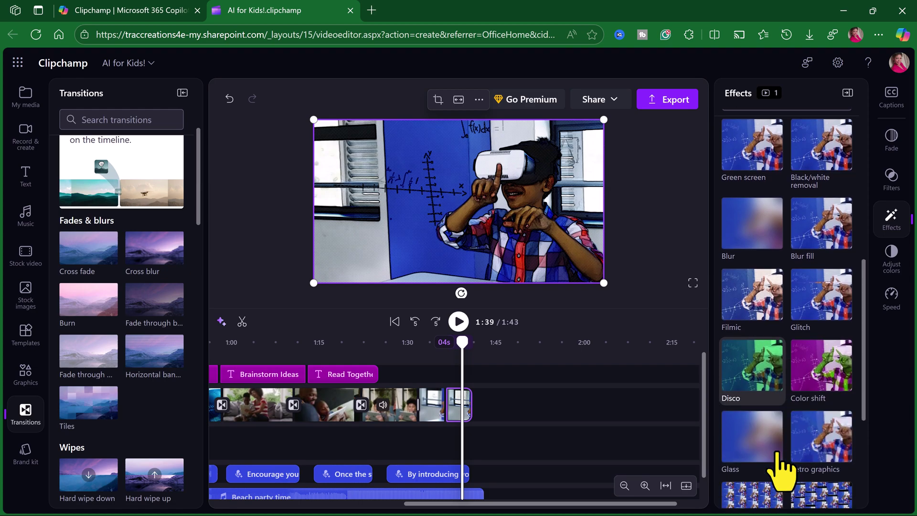
{"action": "scroll", "coordinate": [834, 324], "scroll_direction": "up", "scroll_amount": 5}
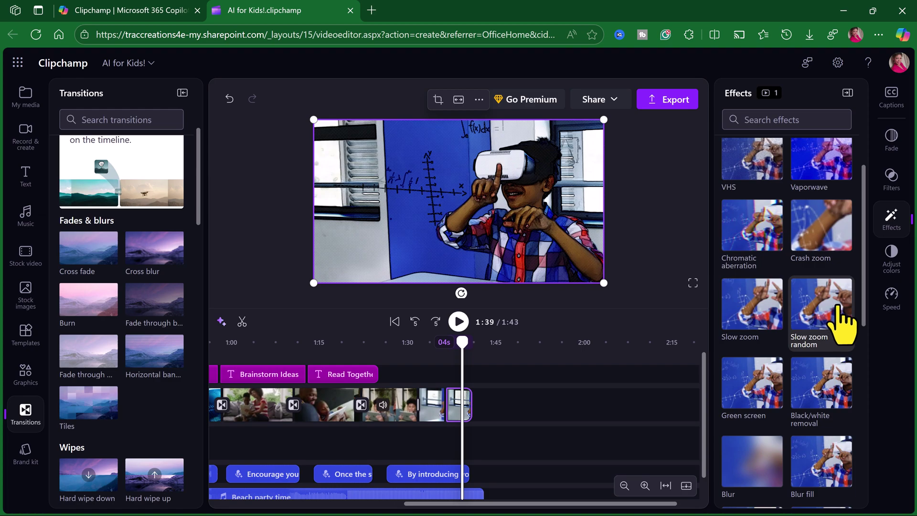
{"action": "left_click", "coordinate": [840, 330]}
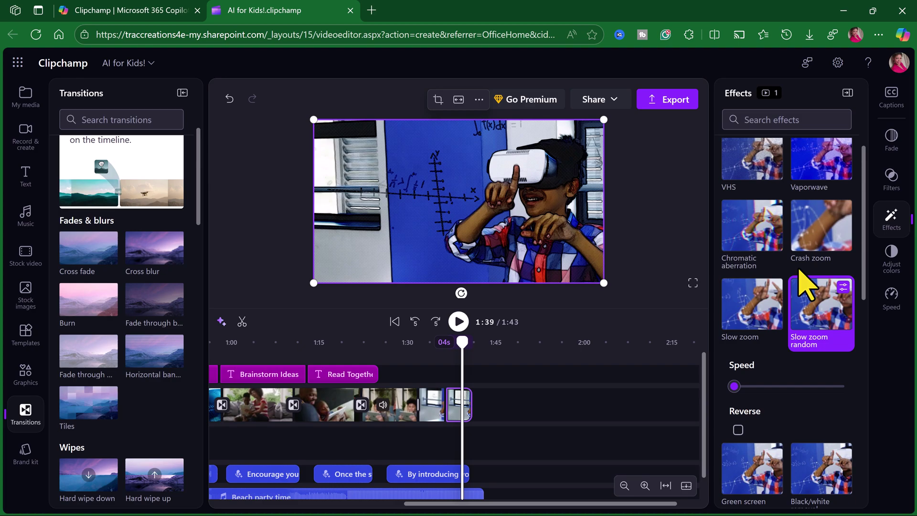
{"action": "left_click_drag", "start_coordinate": [579, 403], "coordinate": [106, 382]}
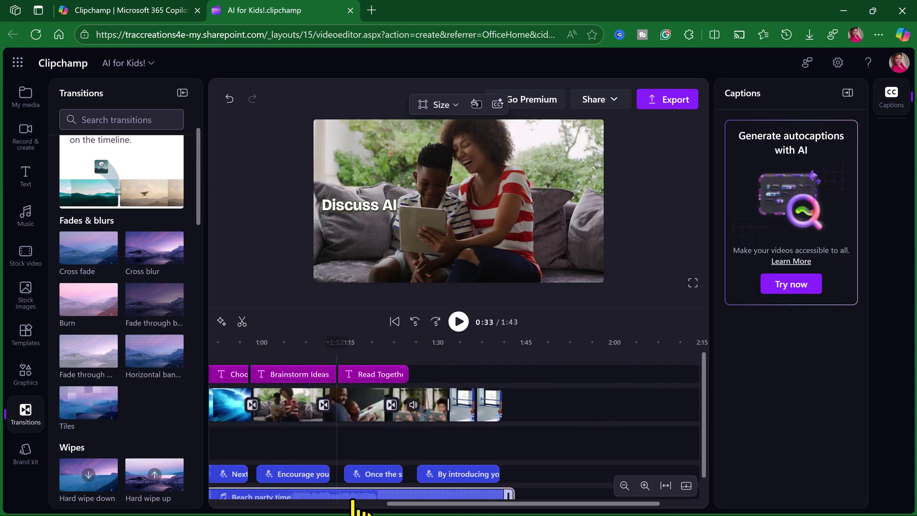
- Scroll the timeline back and return the playhead to 0:00
{"action": "left_click_drag", "start_coordinate": [434, 503], "coordinate": [259, 504]}
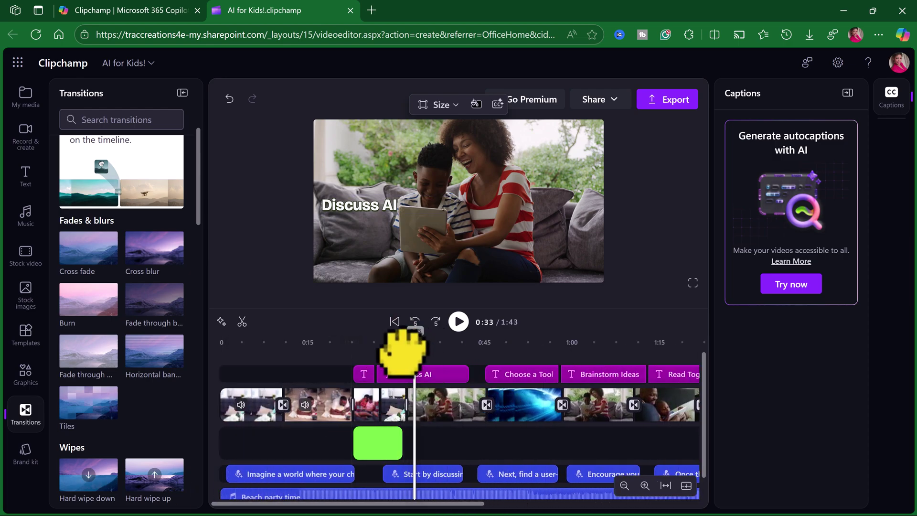
{"action": "left_click_drag", "start_coordinate": [403, 348], "coordinate": [179, 389]}
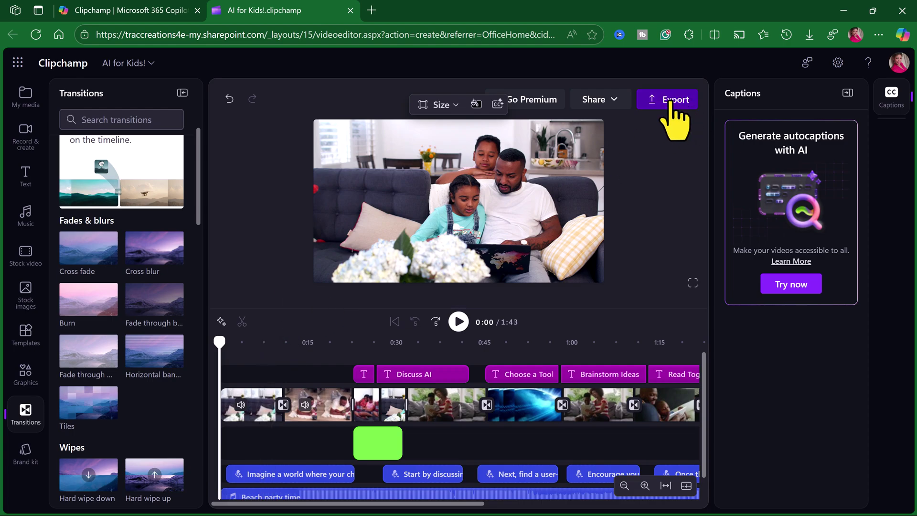
- Set up a 1080p export named 'Recreate AI for Kids!' in OneDrive's Exports folder
{"action": "left_click", "coordinate": [671, 102]}
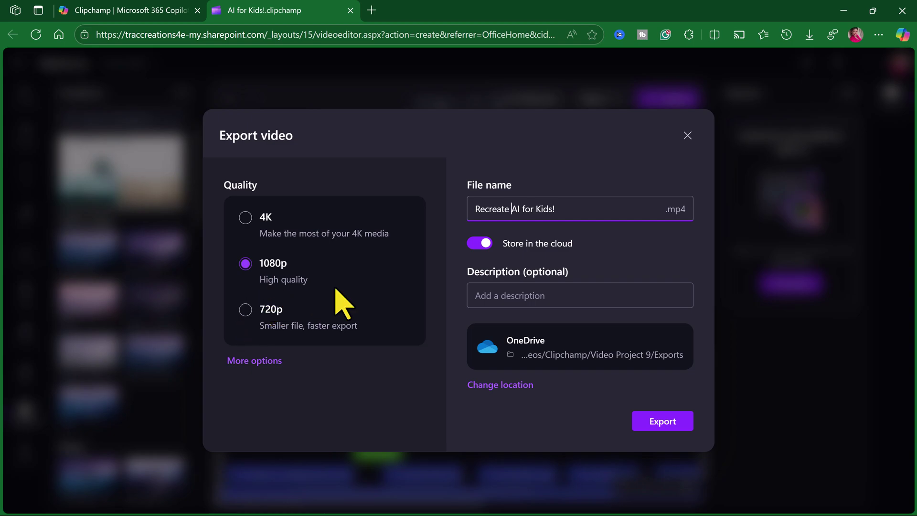
- Export 'Recreate AI for Kids!' at 1080p and play back the rendered video
{"action": "left_click", "coordinate": [663, 423]}
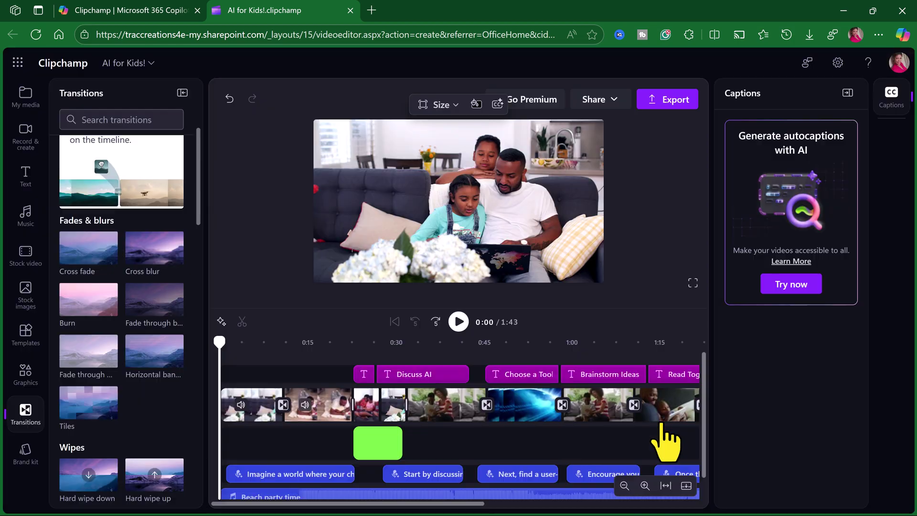